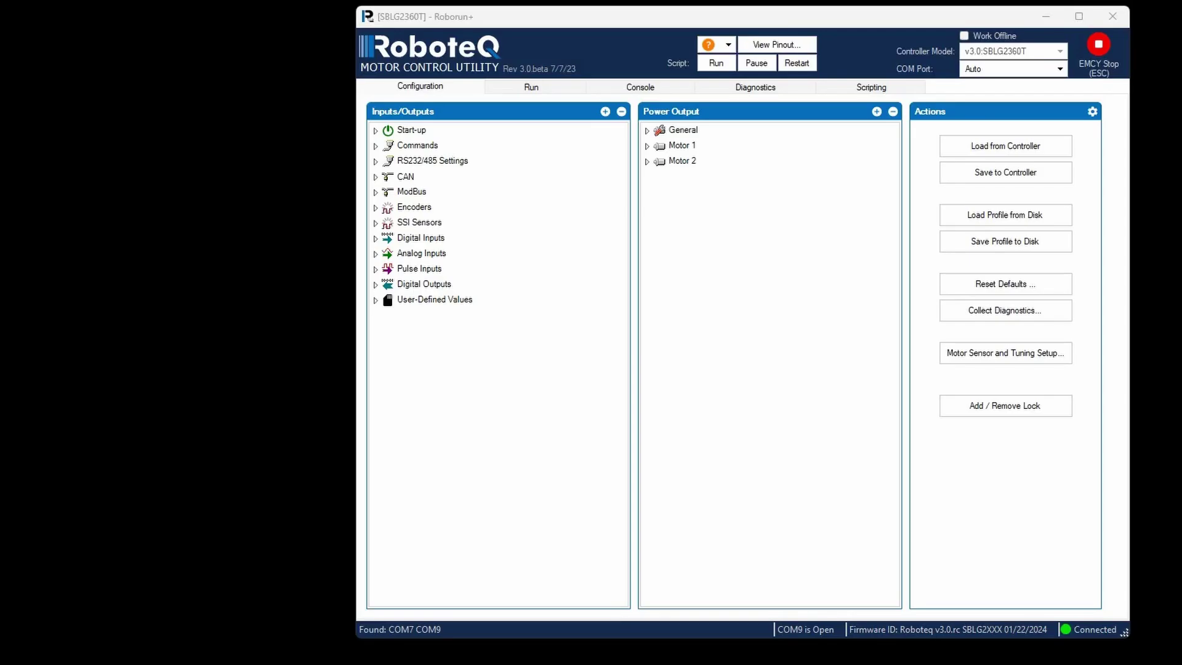
# Step: Read the controller configuration and expand Motor 1's Configuration, Sinusoidal Settings, FOC Parameters and Motor Output
pyautogui.click(1066, 153)
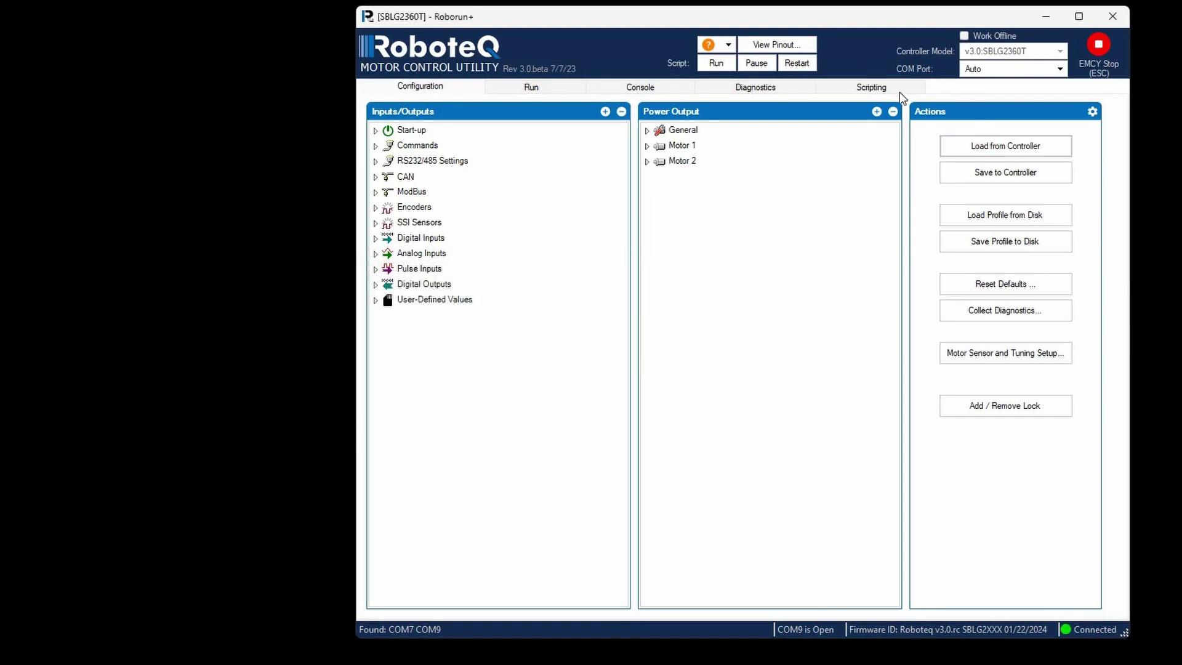
pyautogui.click(647, 147)
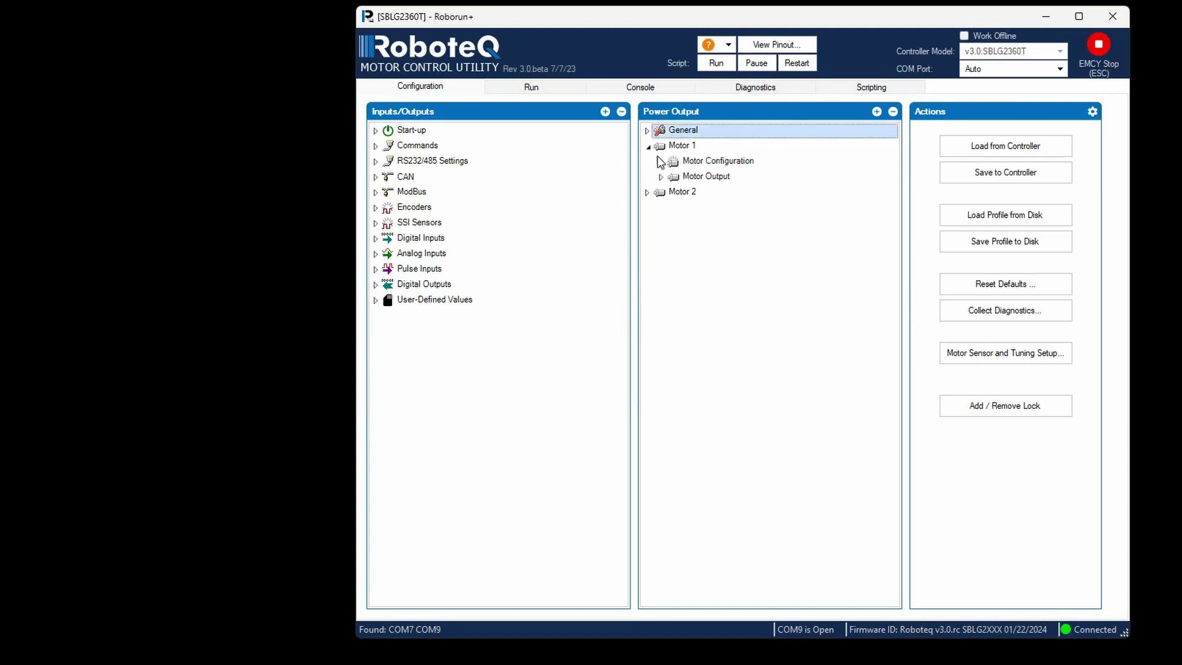
pyautogui.click(662, 162)
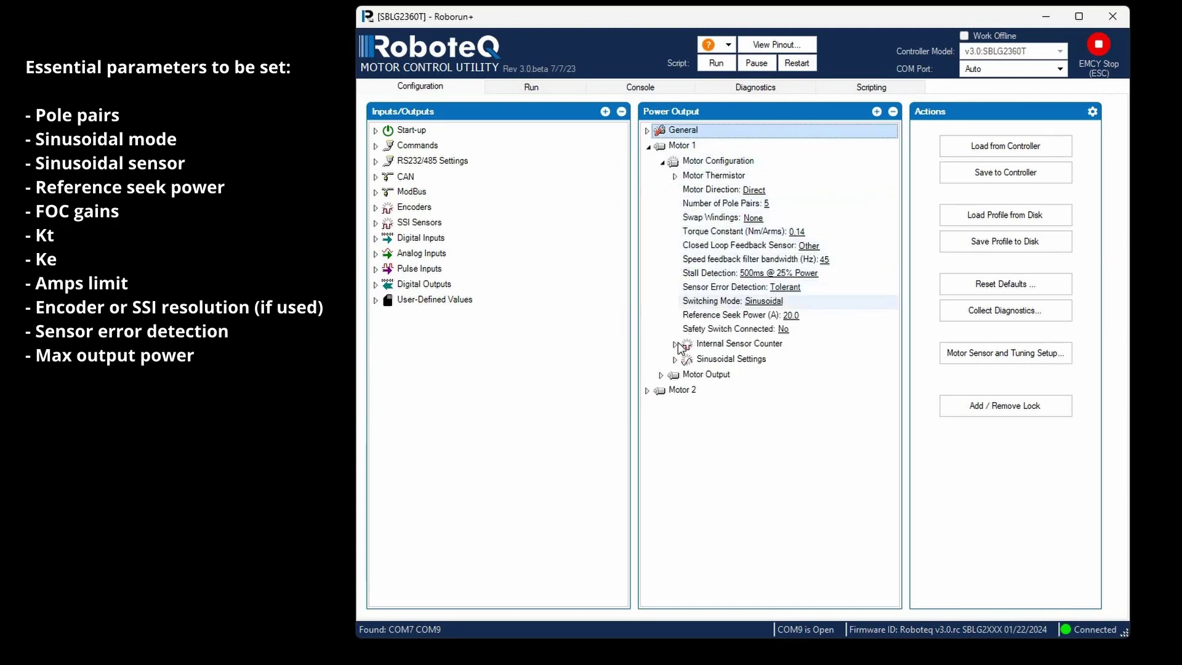
pyautogui.click(675, 361)
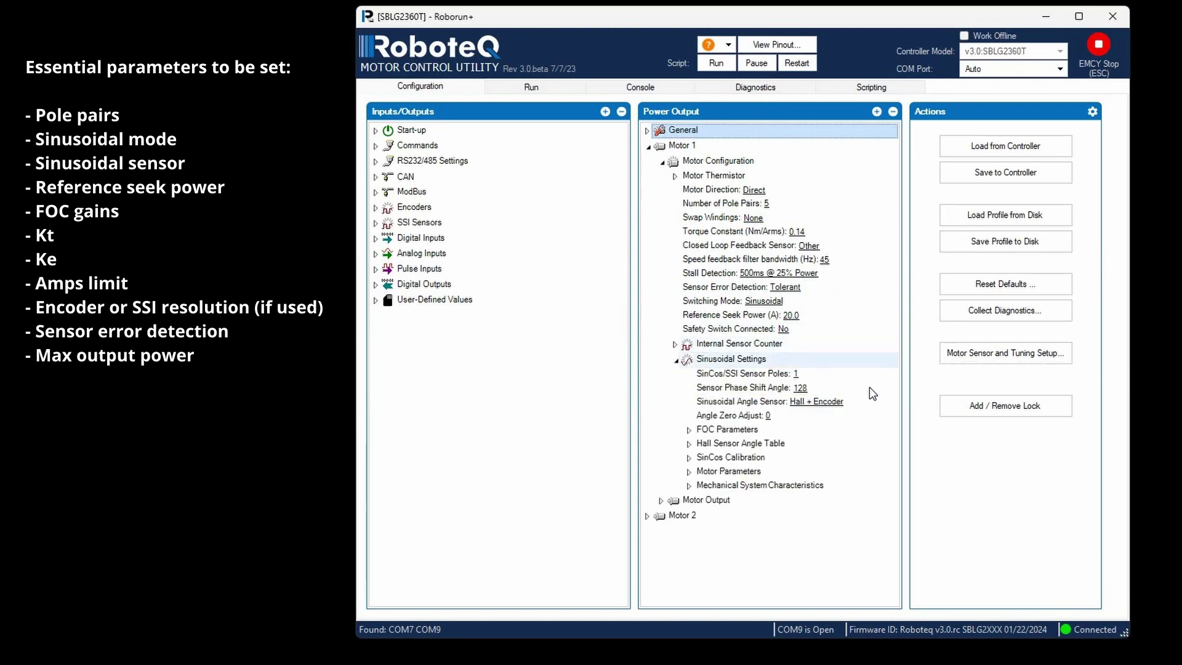
pyautogui.click(689, 430)
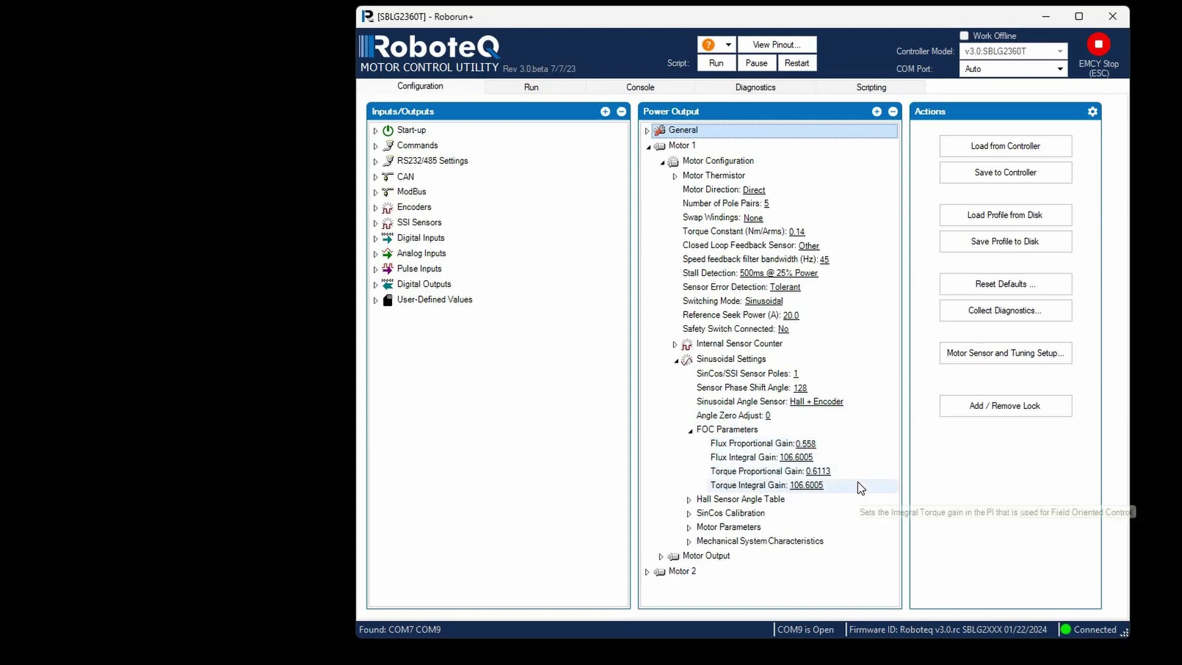
pyautogui.click(661, 556)
# Step: Change Motor 1's operating mode from Open Loop to Torque Mode
pyautogui.scroll(-1, 840, 532)
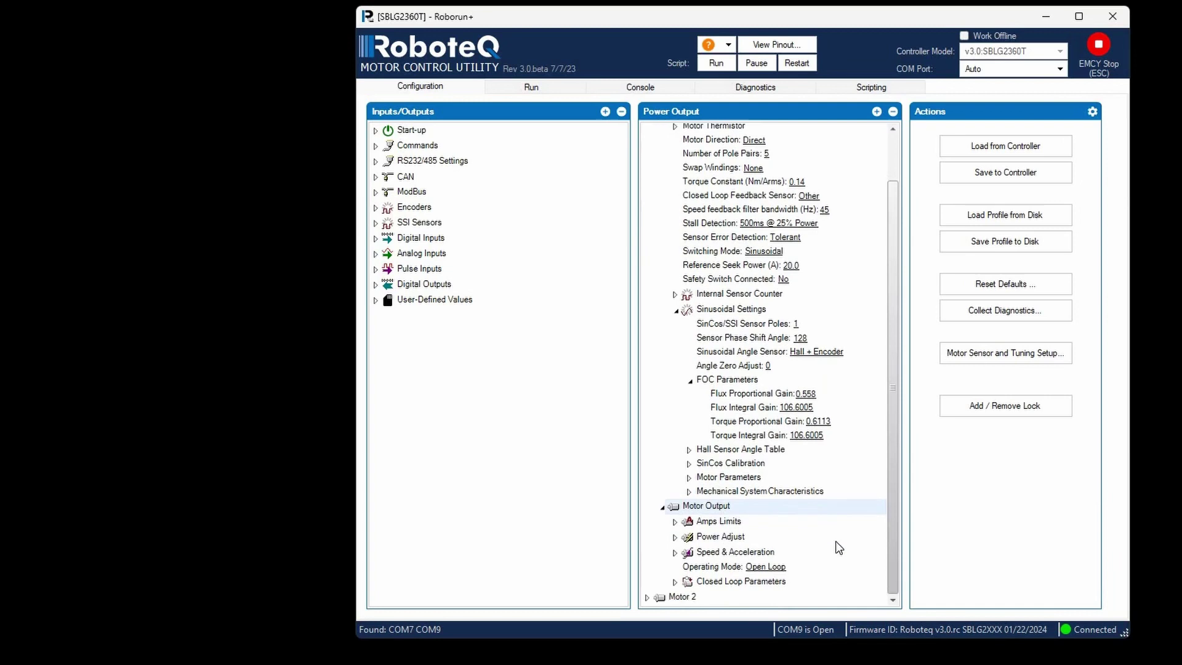
pyautogui.click(792, 571)
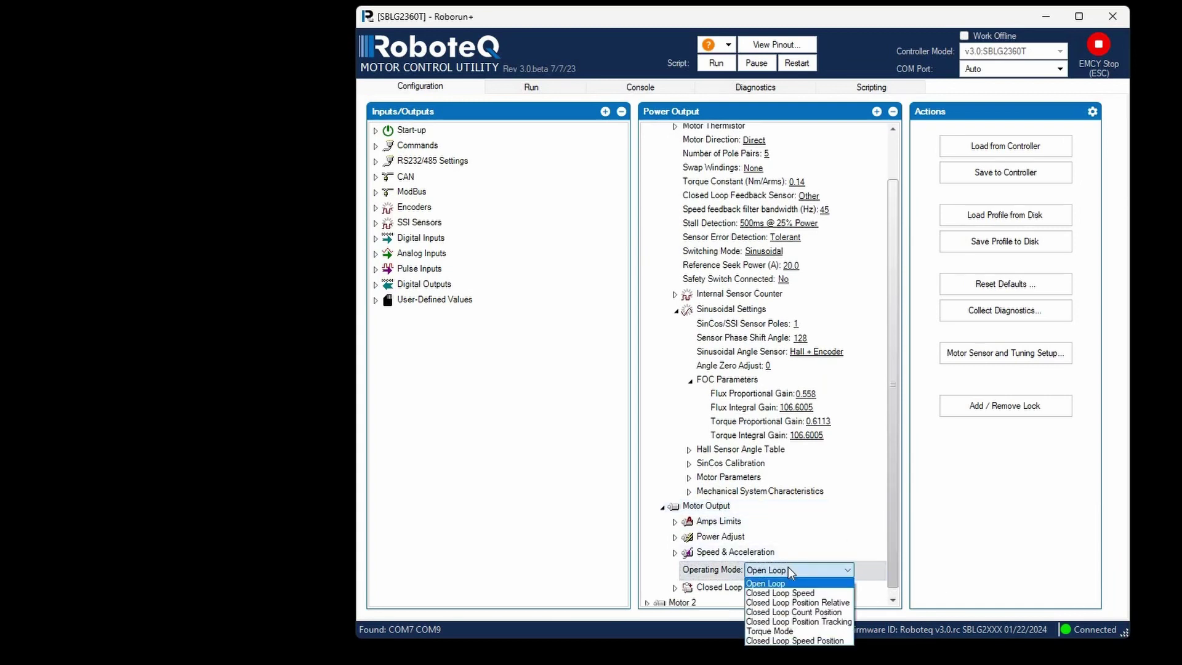
pyautogui.click(799, 632)
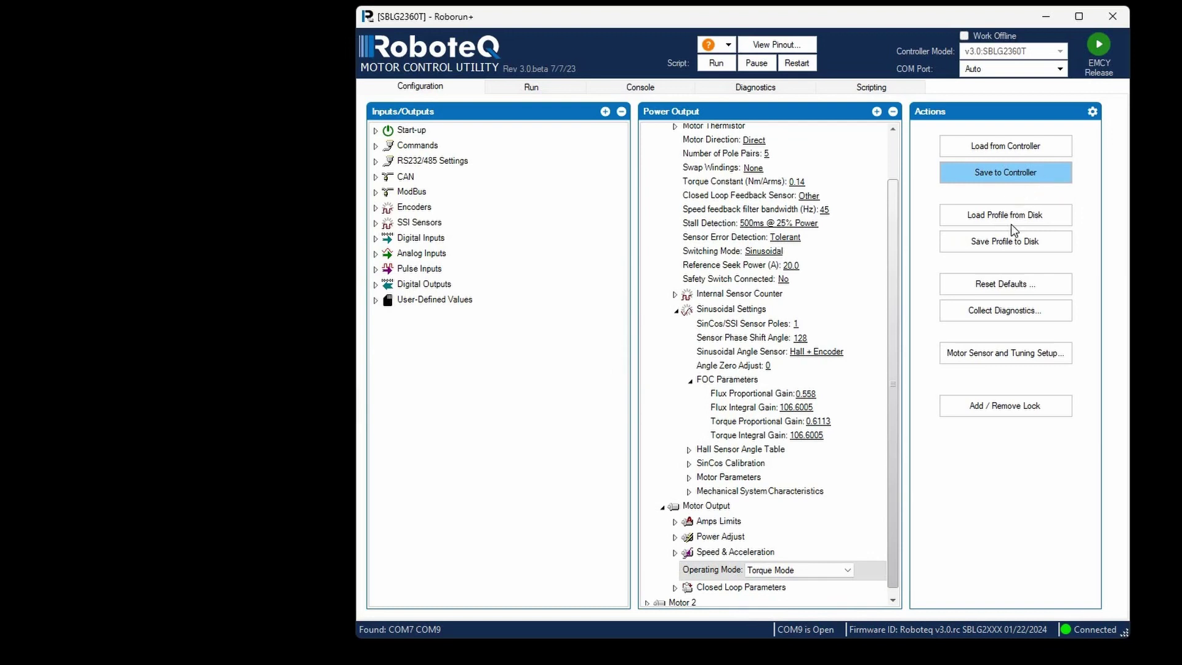
# Step: Launch the tuning wizard straight at Current Loop Auto Tuning and reach Channel 1's motor characterization options
pyautogui.click(1027, 349)
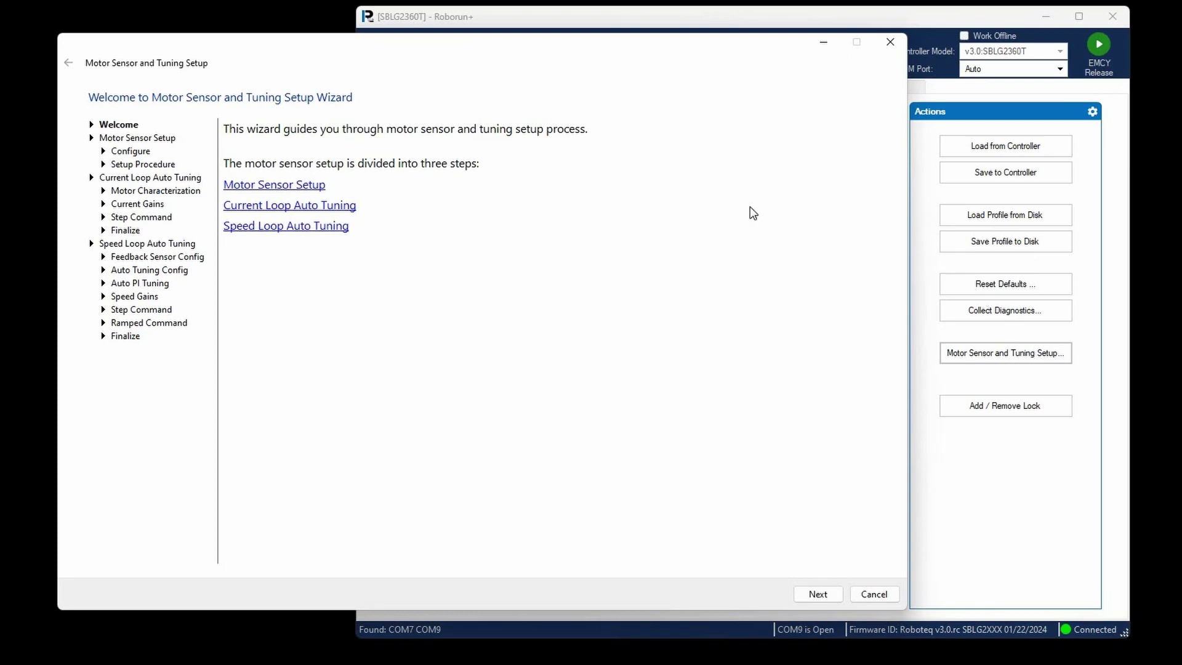
pyautogui.click(338, 205)
pyautogui.click(536, 363)
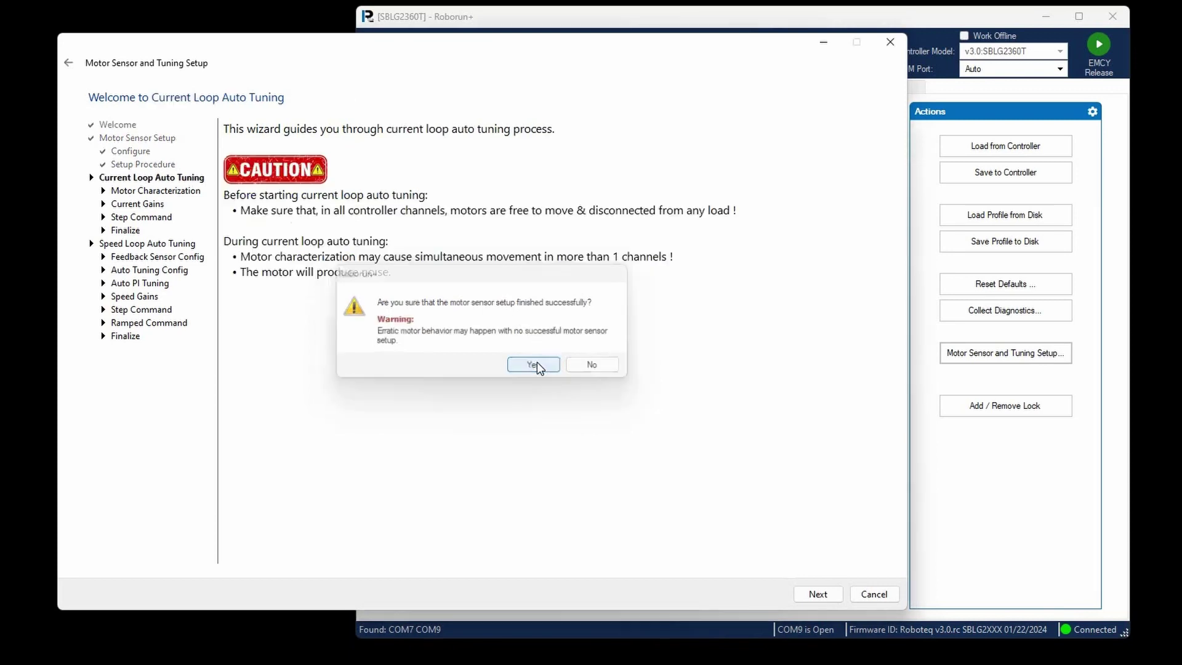
pyautogui.click(827, 596)
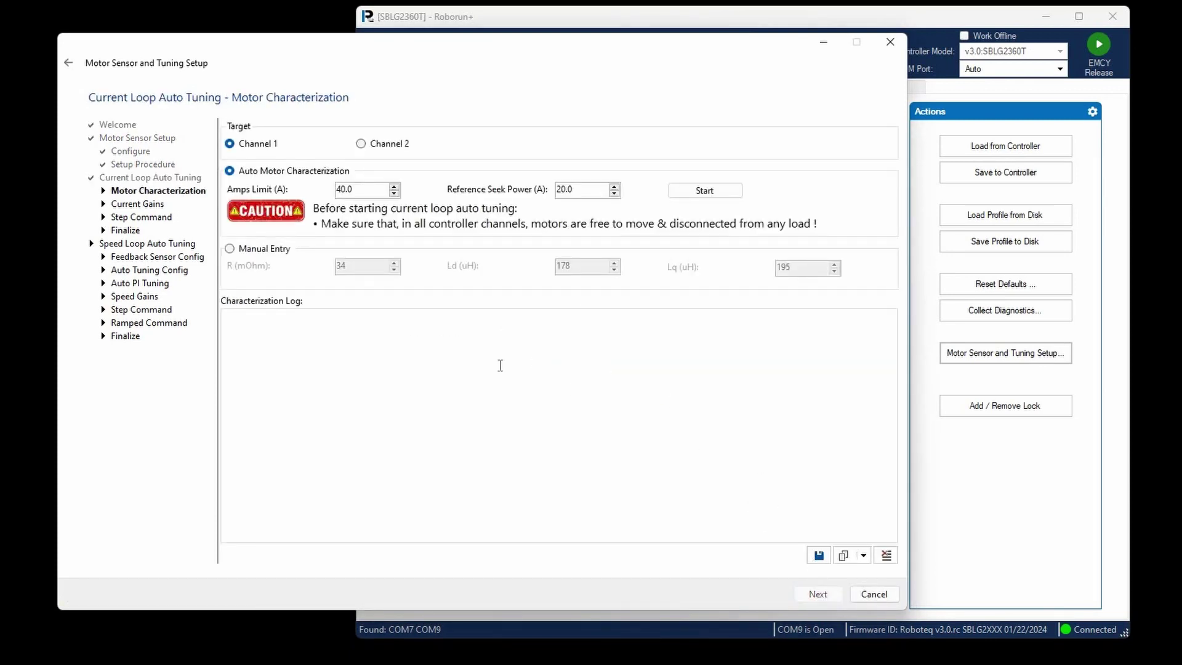
pyautogui.click(231, 248)
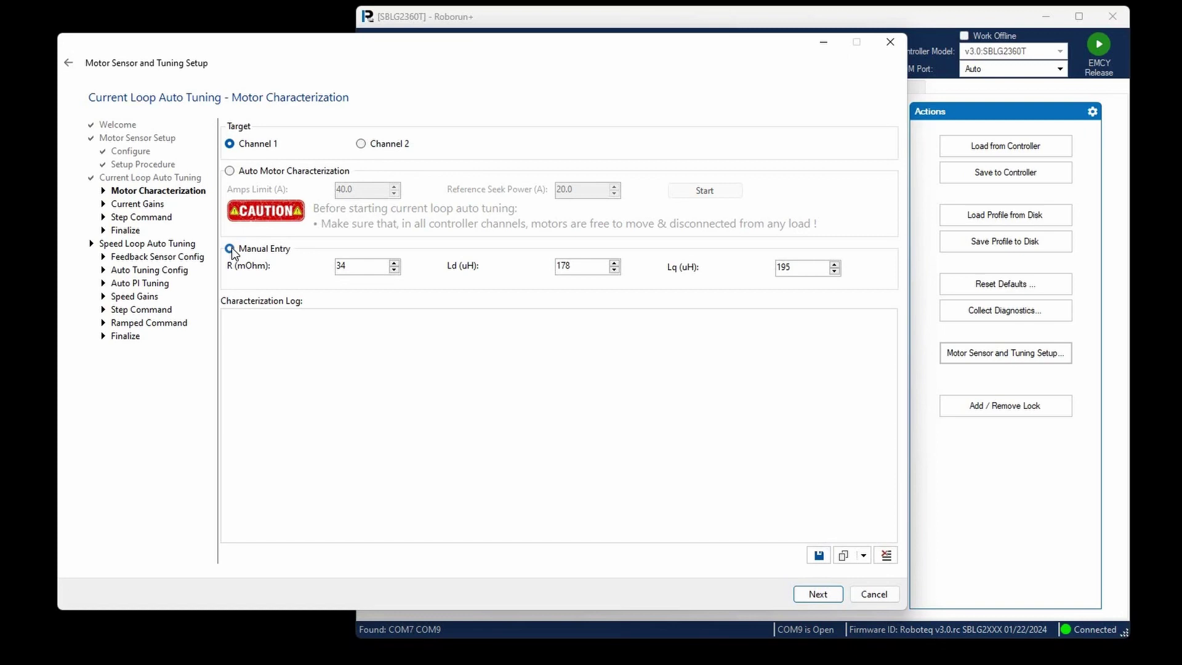
pyautogui.click(231, 170)
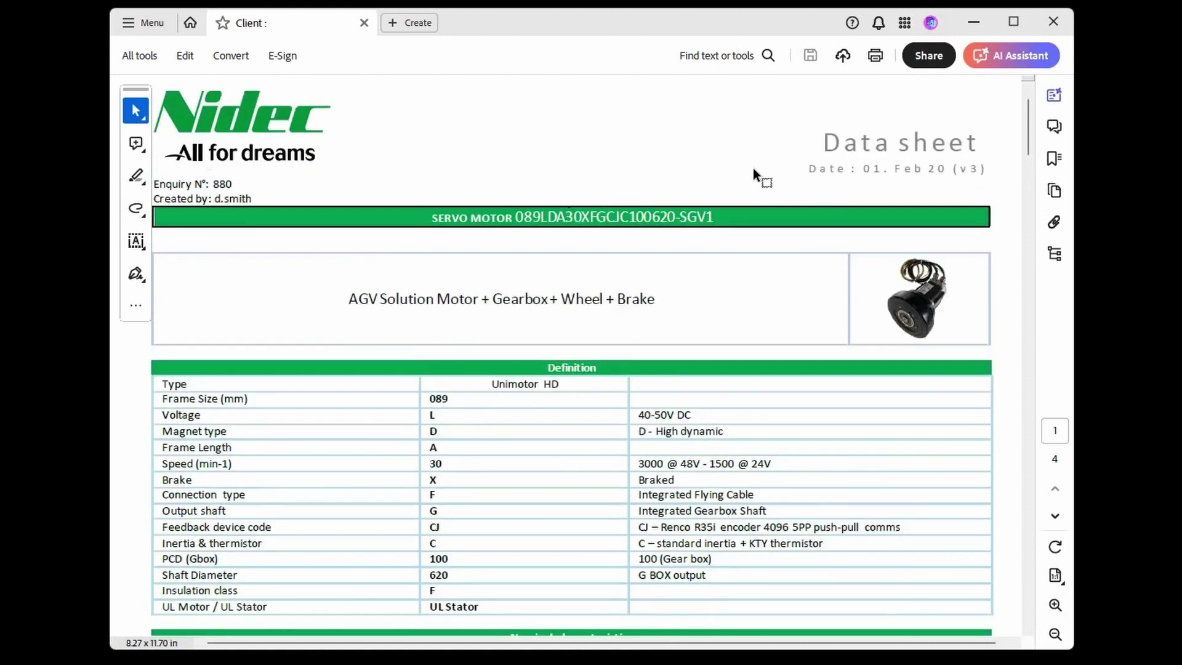
pyautogui.scroll(-2, 746, 180)
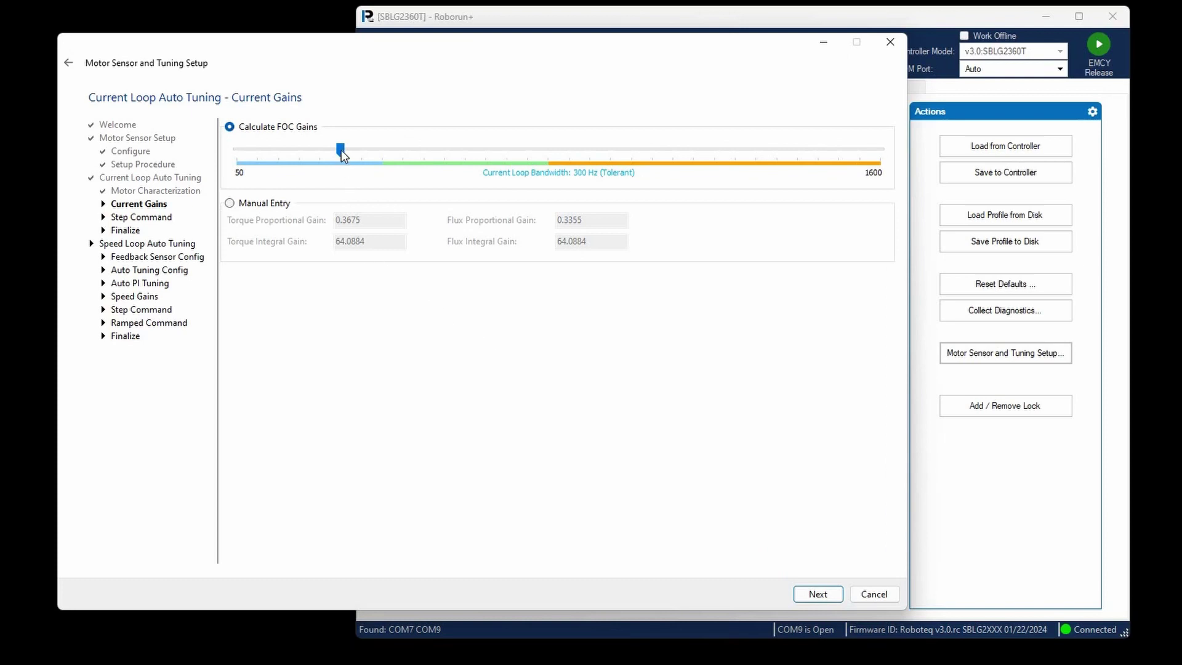
# Step: Drag the current-loop bandwidth down to its 50 Hz minimum to recalculate the FOC gains
pyautogui.moveTo(342, 156); pyautogui.dragTo(223, 161)
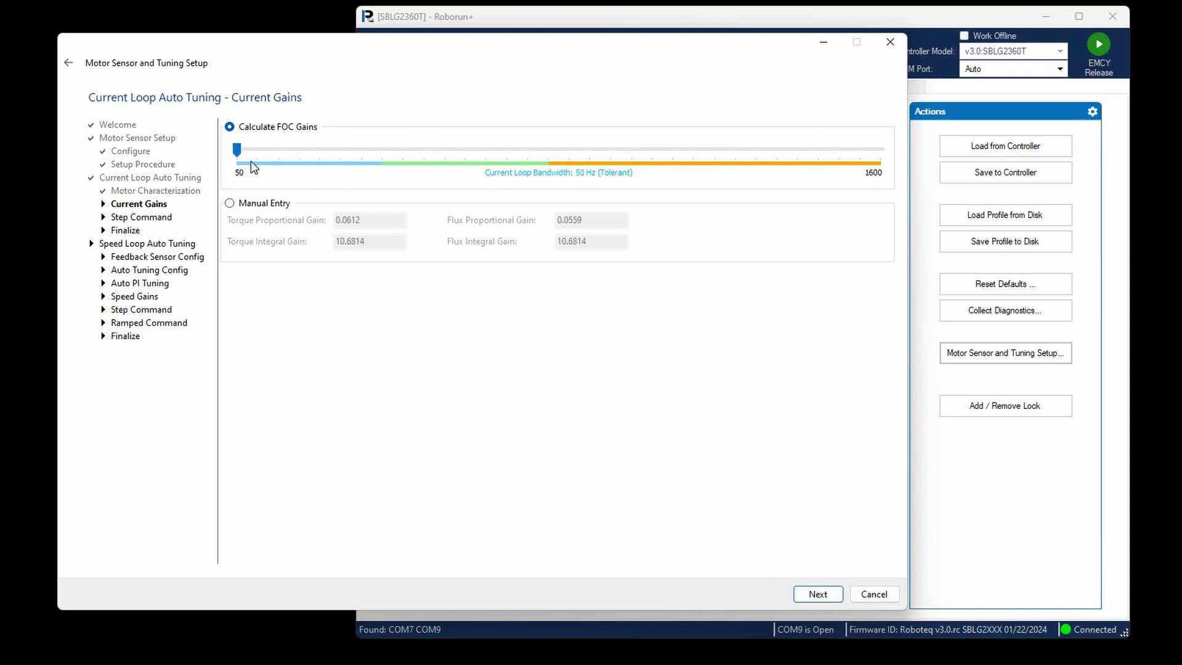
# Step: On the Step Command page, set the positive amplitude to 5 and the negative amplitude to -5
pyautogui.click(824, 594)
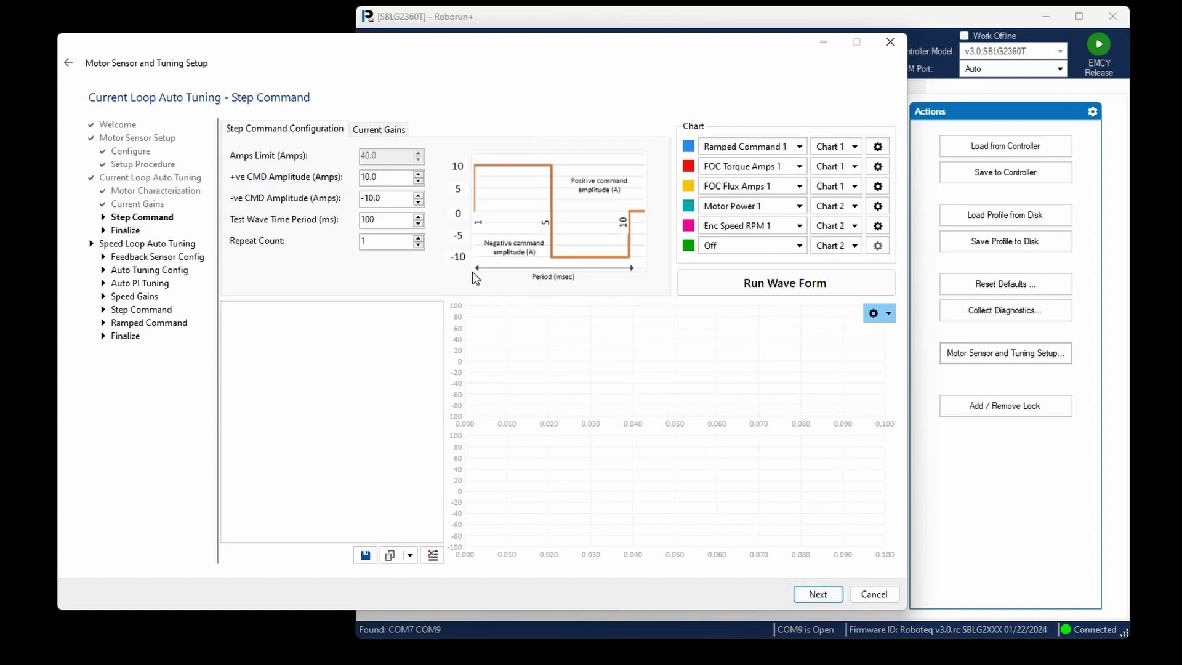
pyautogui.moveTo(358, 176); pyautogui.dragTo(383, 192)
pyautogui.write('5')
pyautogui.moveTo(348, 197); pyautogui.dragTo(380, 198)
pyautogui.write('-5')
# Step: Turn off the Motor Power 1 and Enc Speed RPM 1 chart traces
pyautogui.click(770, 202)
pyautogui.click(770, 224)
pyautogui.click(769, 228)
pyautogui.click(761, 244)
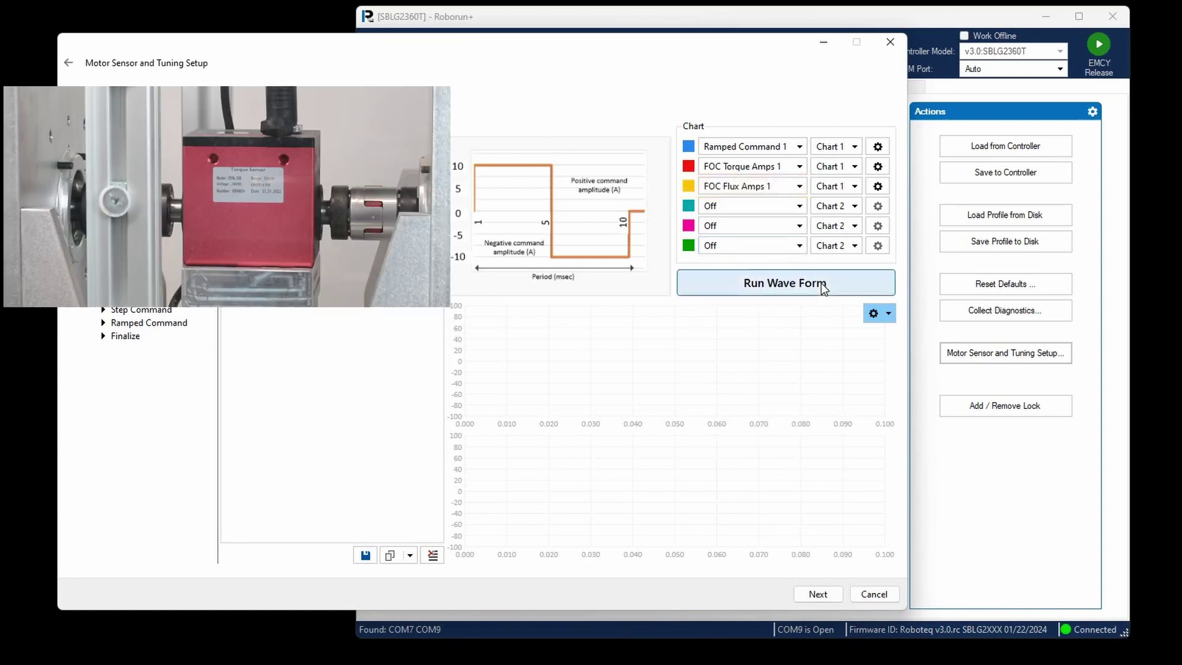
# Step: Run the ±5 A step command waveform twice and chart the torque and flux current response
pyautogui.click(822, 285)
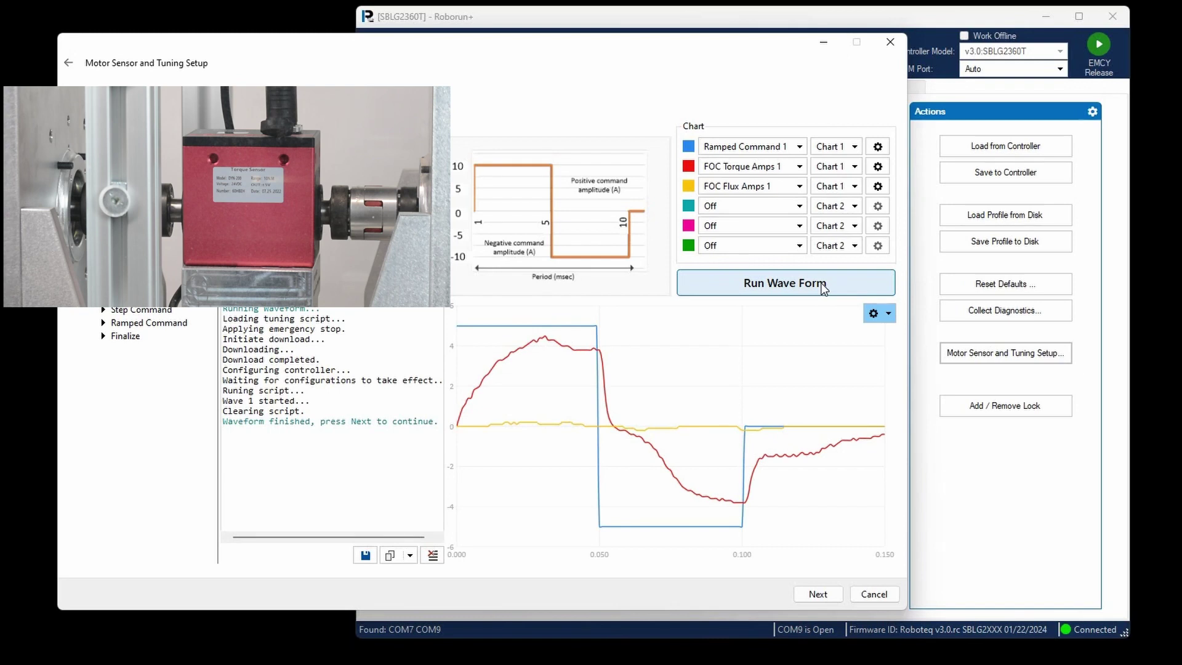
pyautogui.click(823, 286)
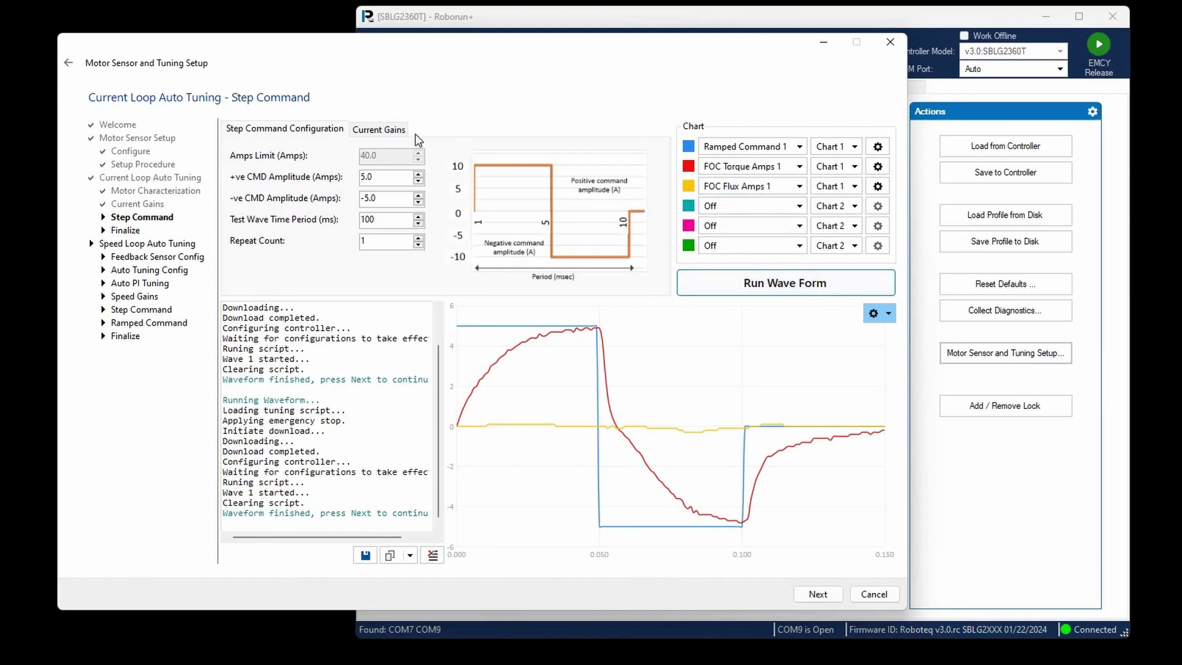
# Step: Raise the current-loop bandwidth to about 256 Hz, then 410 Hz, rerunning the step test after each change
pyautogui.click(388, 136)
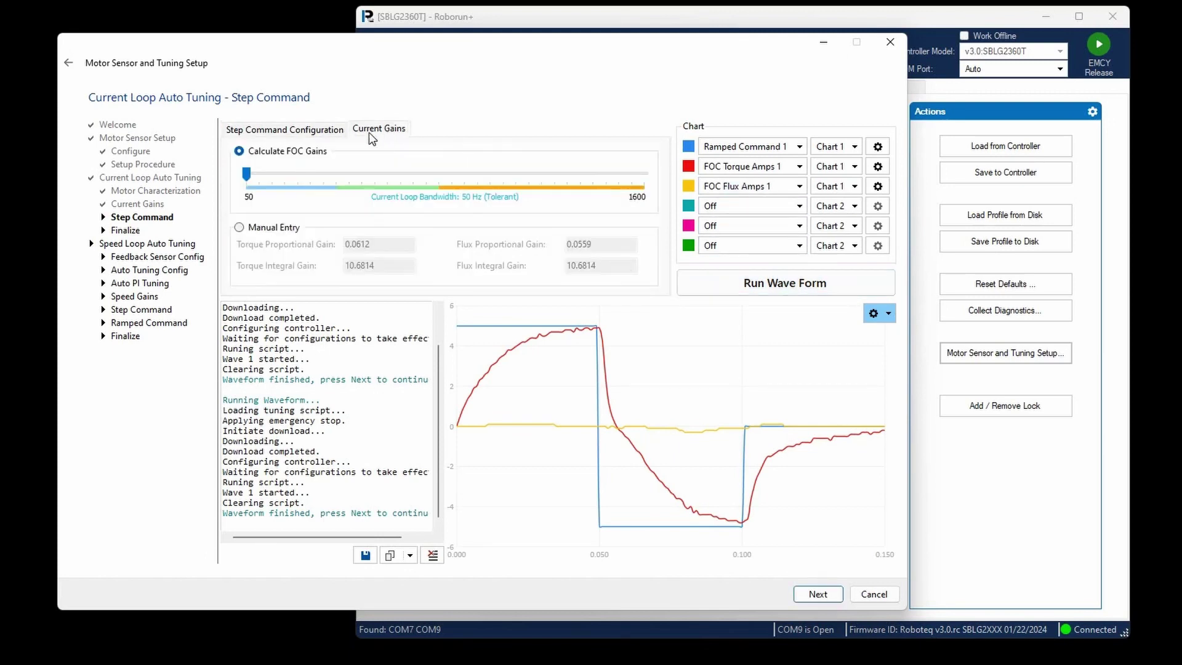
pyautogui.moveTo(247, 175); pyautogui.dragTo(306, 187)
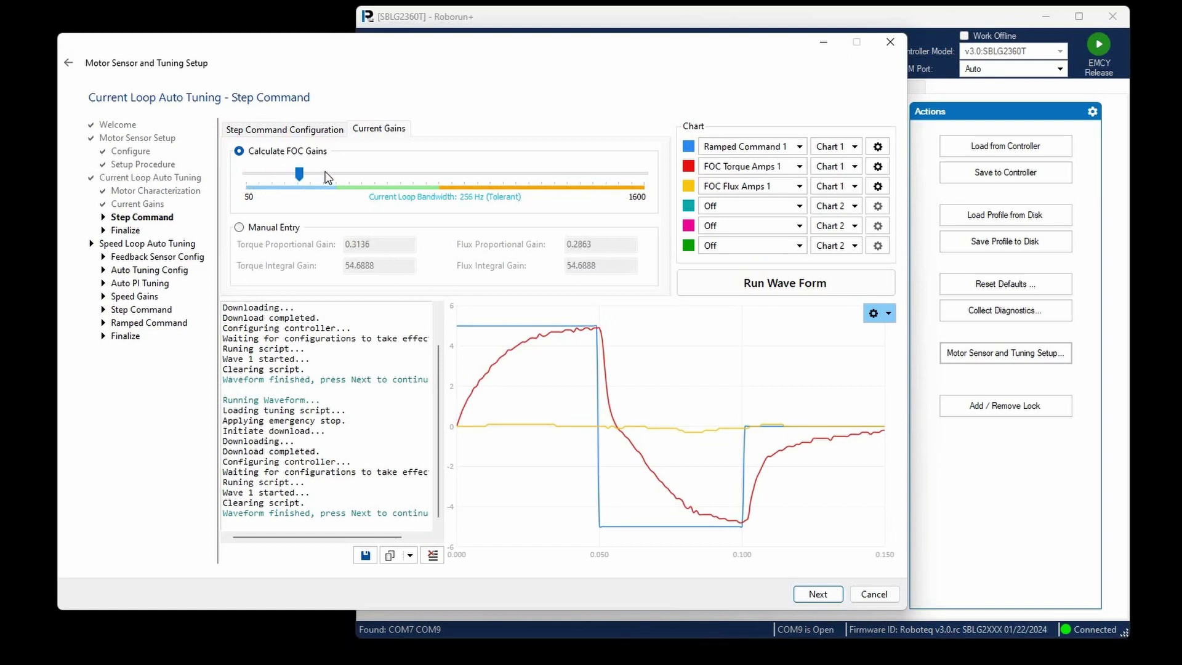
pyautogui.click(717, 286)
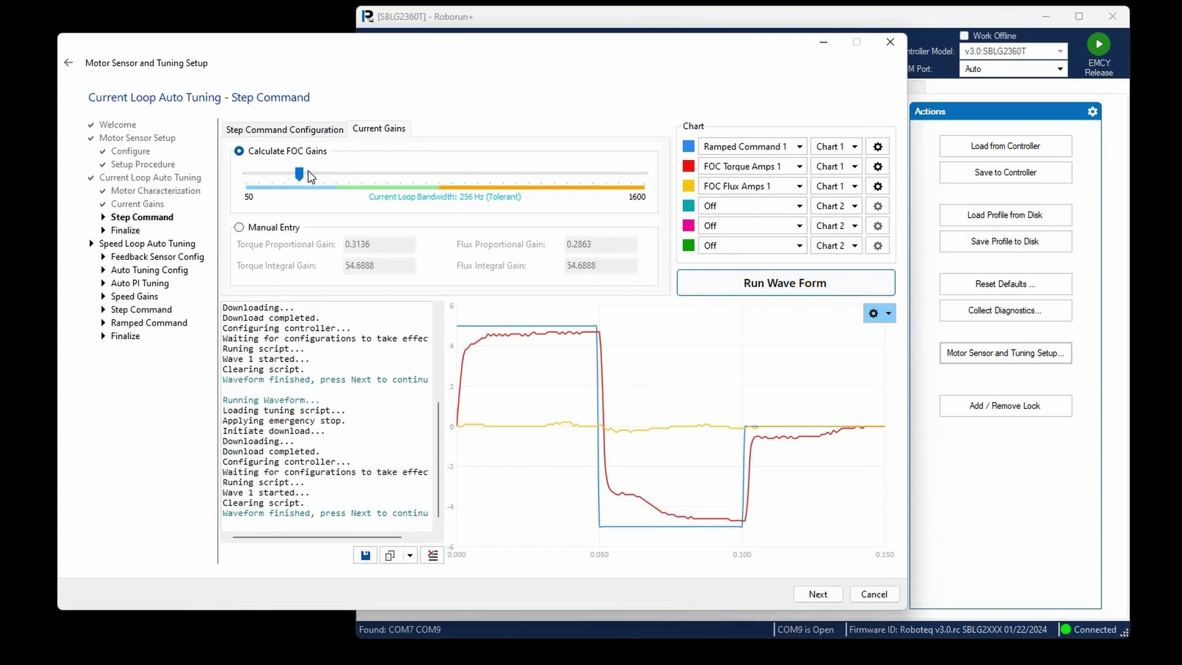
pyautogui.moveTo(296, 170); pyautogui.dragTo(361, 183)
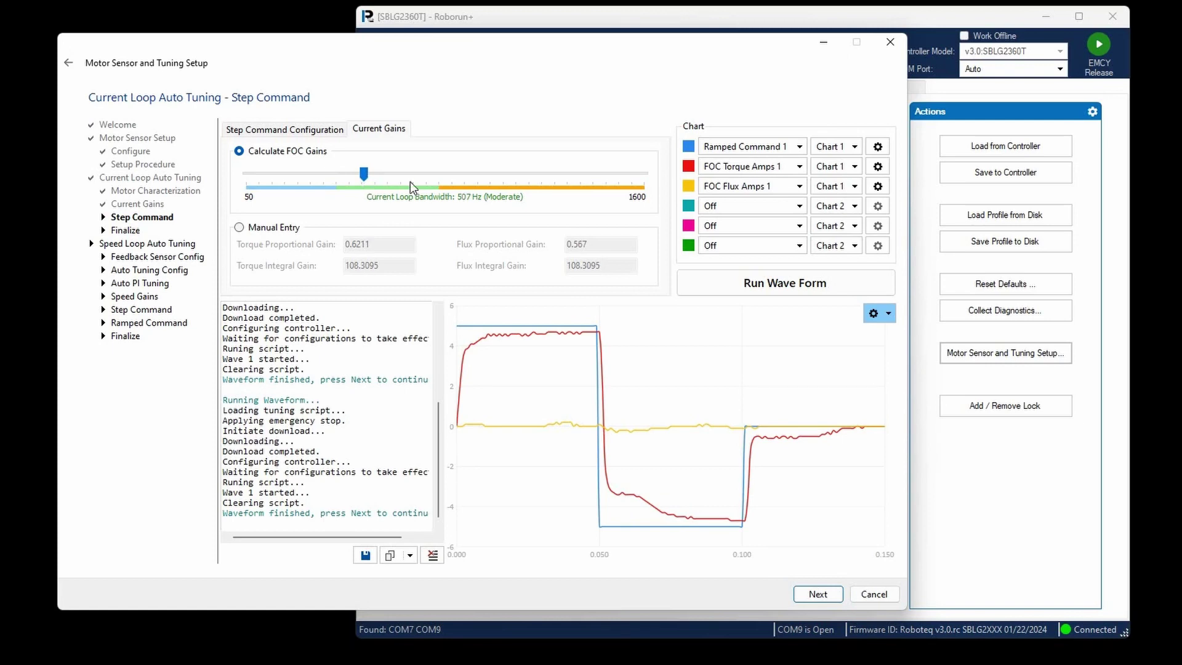
pyautogui.click(710, 289)
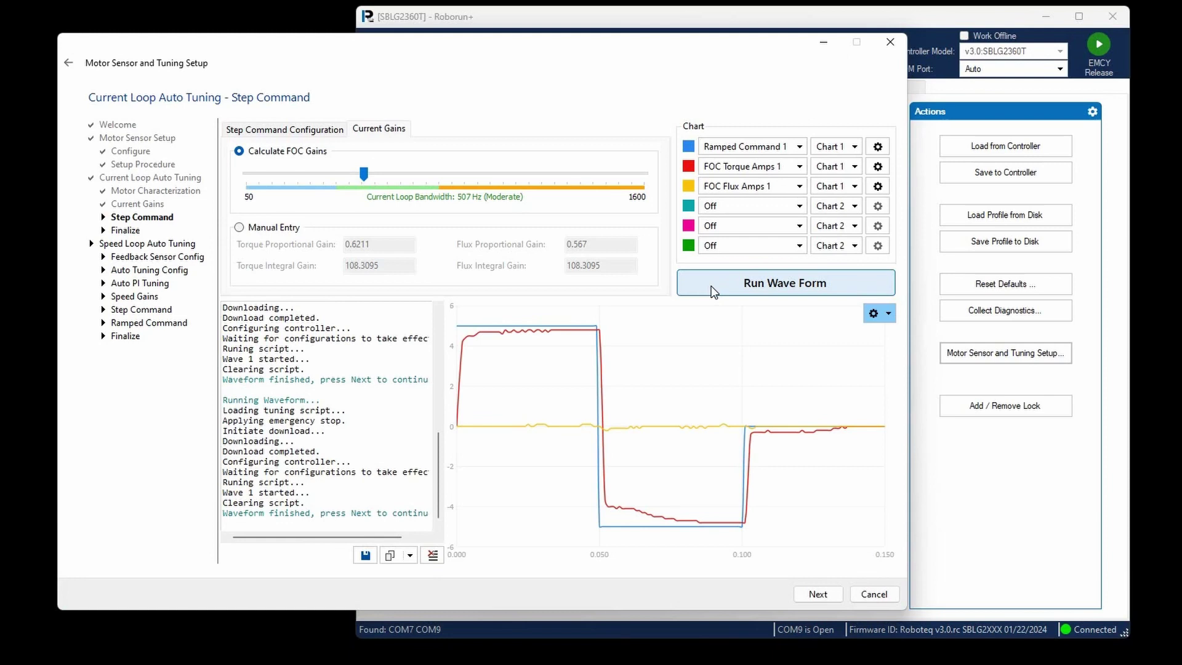
# Step: Advance to the tuning summary and save Channel 1's current-loop gains
pyautogui.click(820, 594)
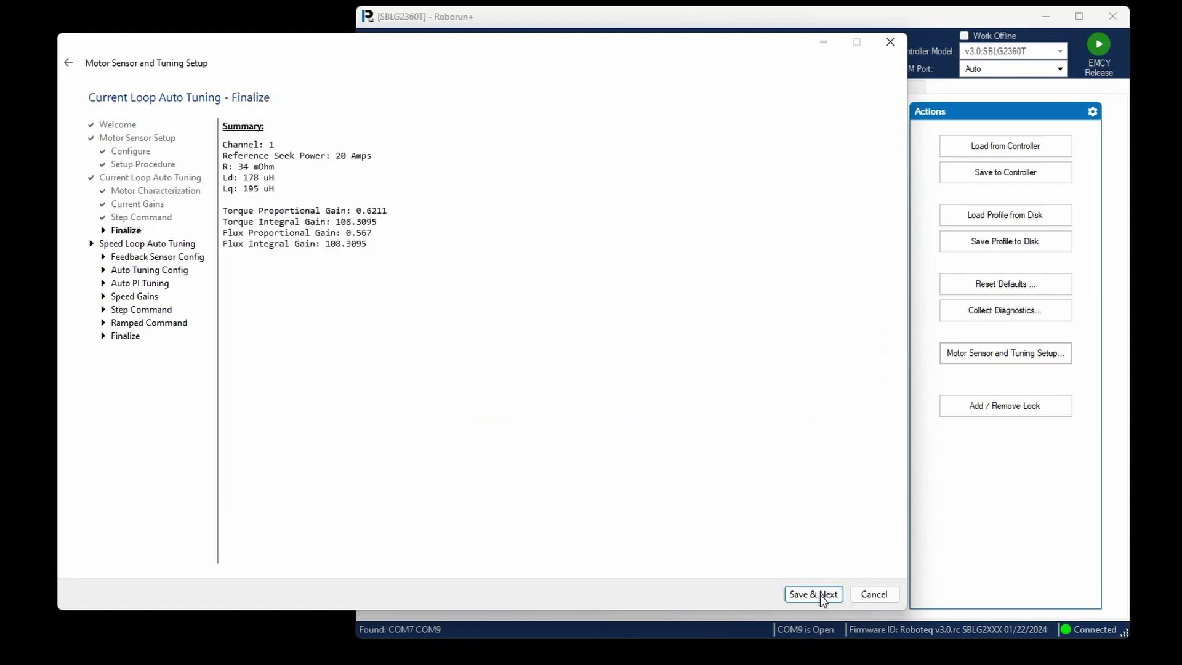
pyautogui.click(820, 594)
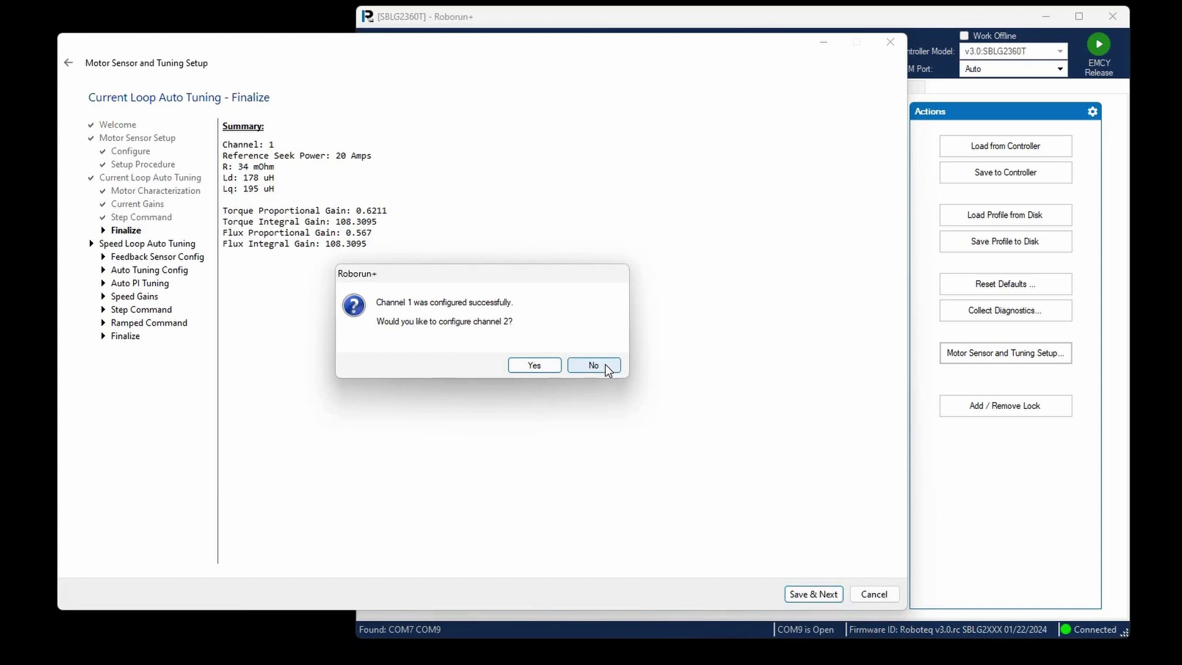
# Step: Decline configuring channel 2 and cancel out of the Speed Loop Auto Tuning wizard
pyautogui.click(594, 365)
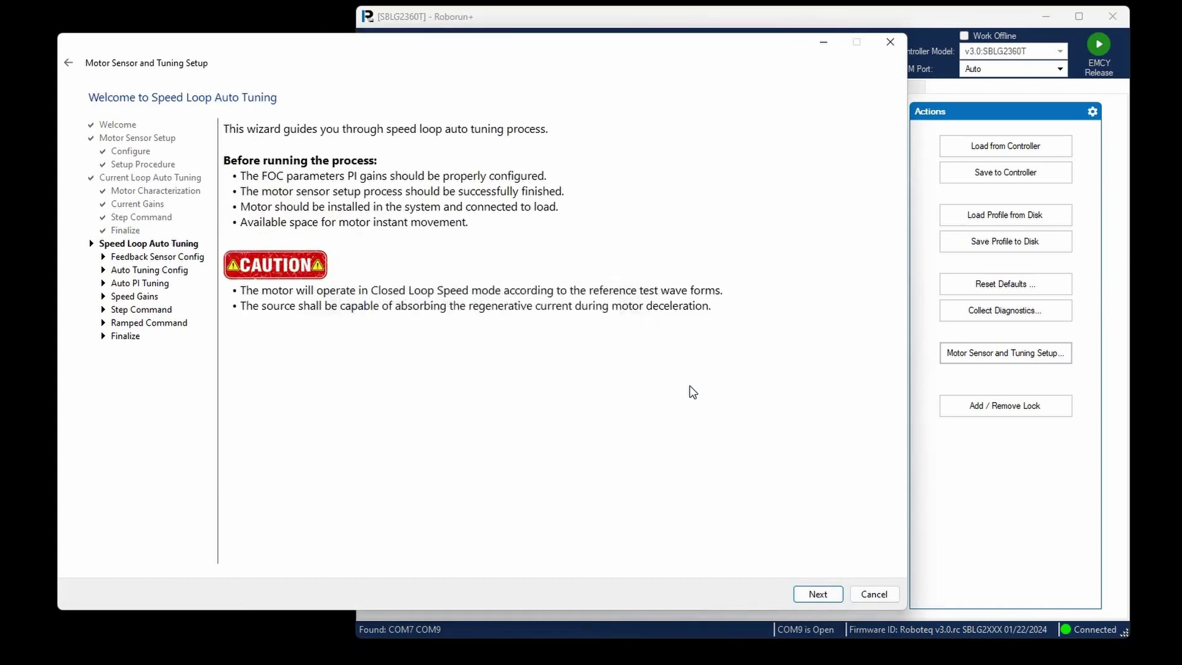
pyautogui.click(870, 593)
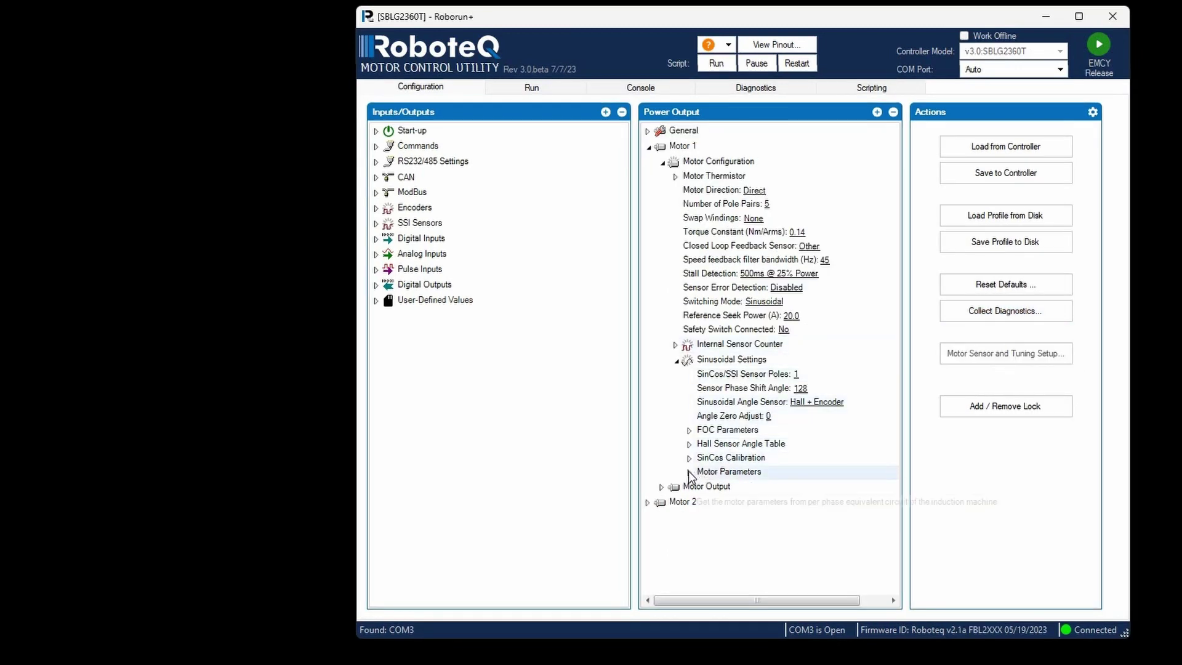
# Step: Set Motor 1's Voltage Constant to 8.5 under Motor Parameters and save to the controller
pyautogui.click(689, 472)
pyautogui.click(853, 516)
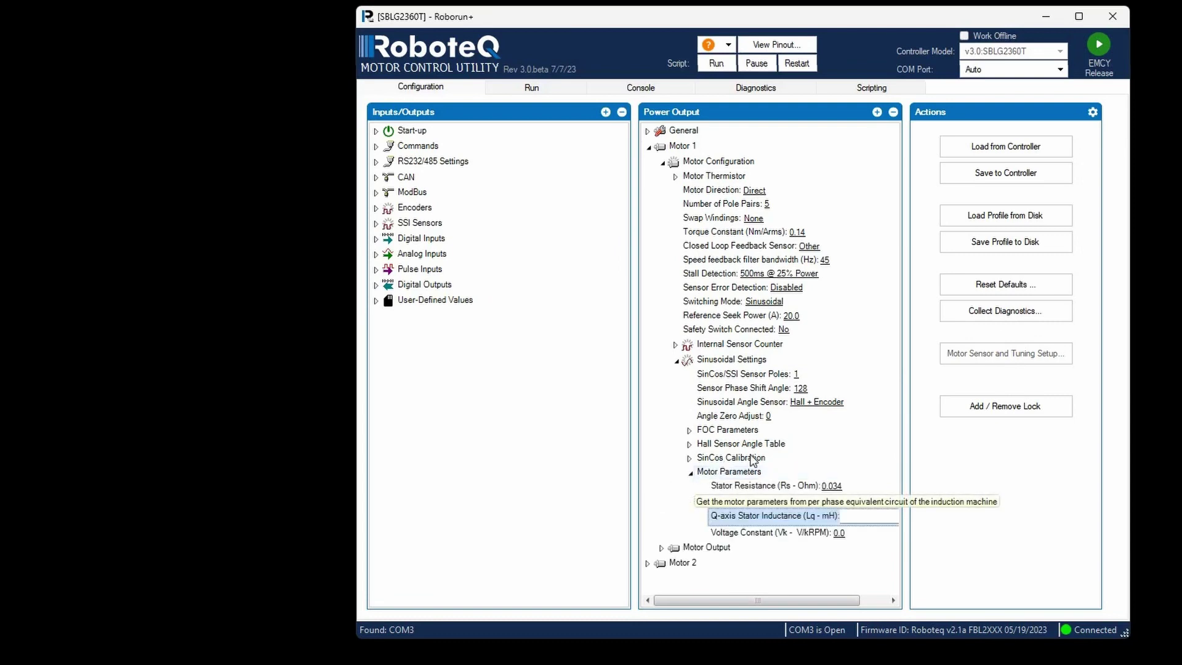
pyautogui.click(854, 532)
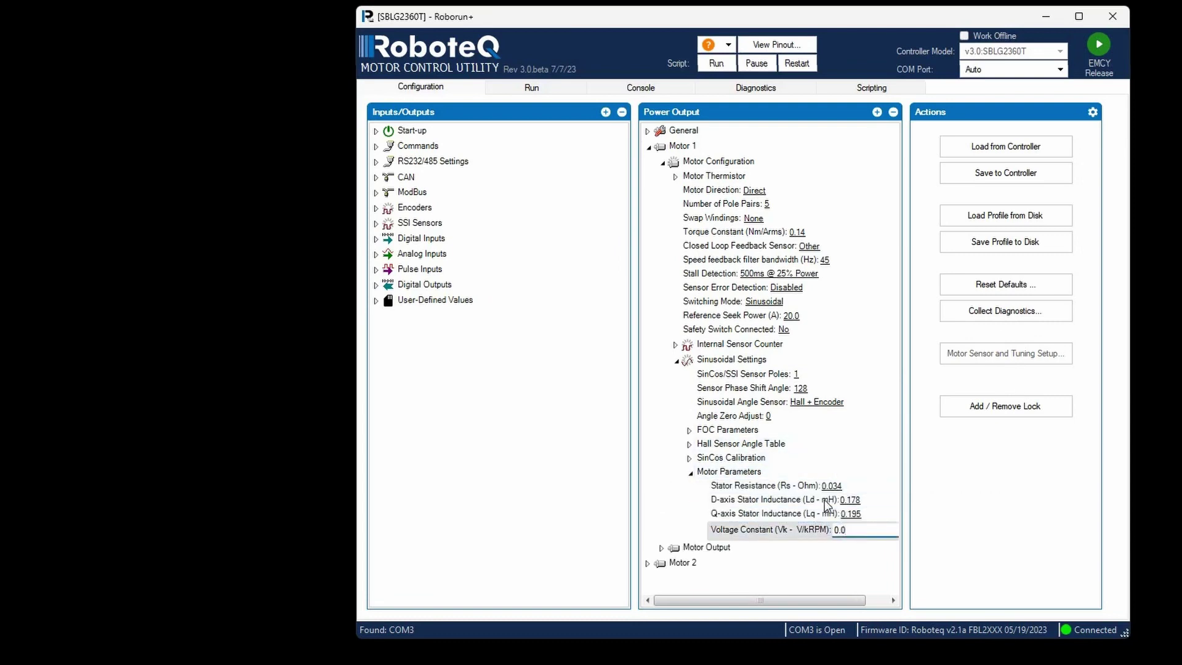
pyautogui.write('8.5')
pyautogui.click(1035, 178)
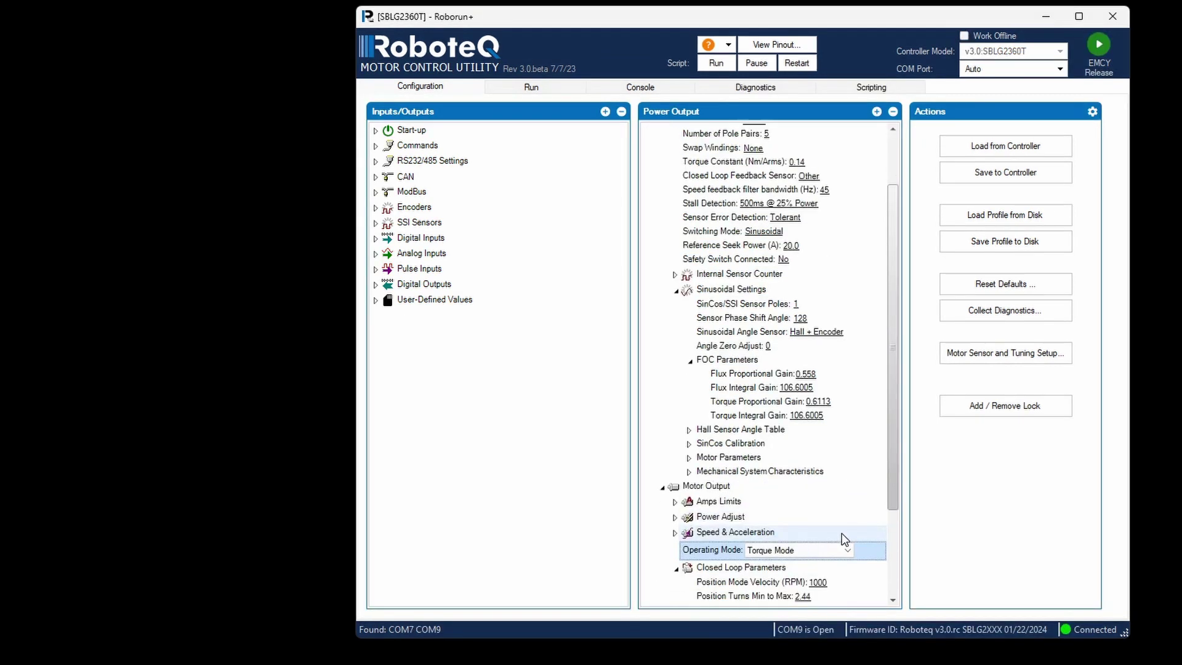
# Step: Expand Closed Loop Speed to show gains of proportional 0.03, integral 0.03 and differential 0.0
pyautogui.scroll(-3, 844, 542)
pyautogui.scroll(-1, 837, 540)
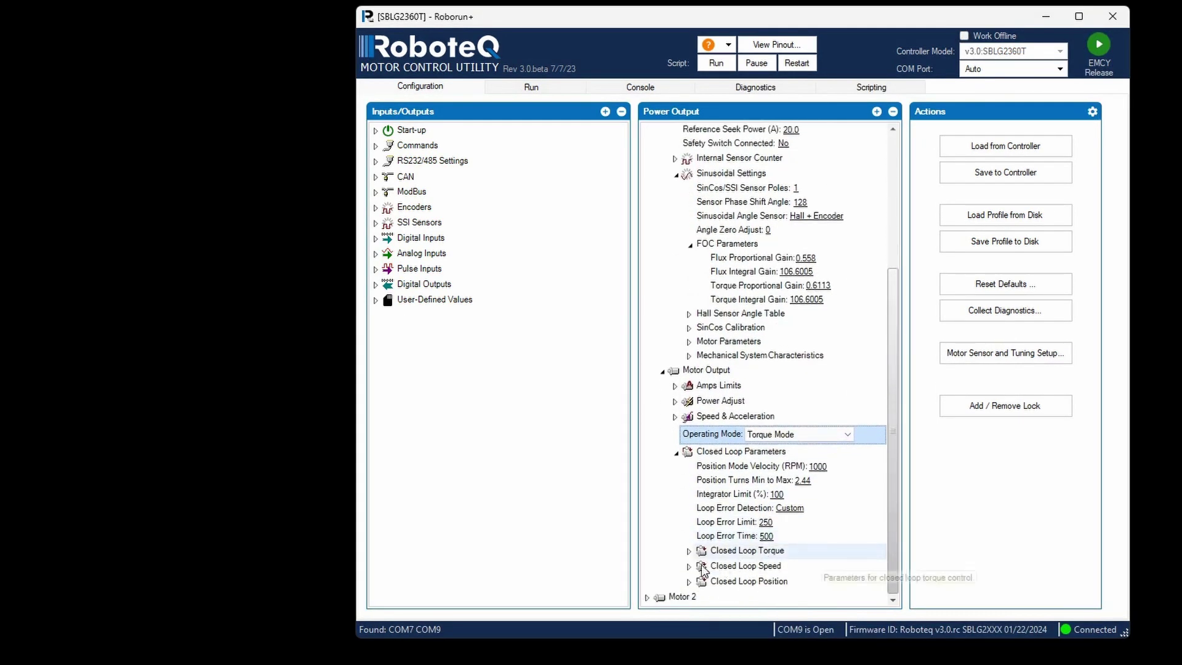
pyautogui.click(801, 566)
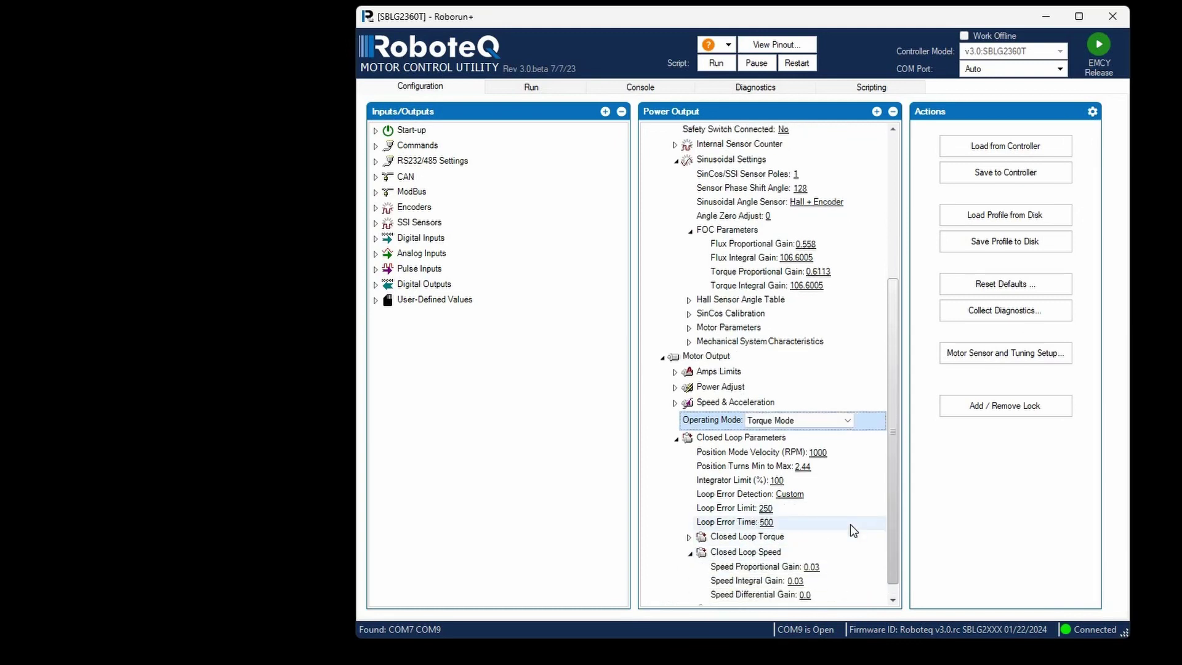
pyautogui.scroll(-1, 852, 530)
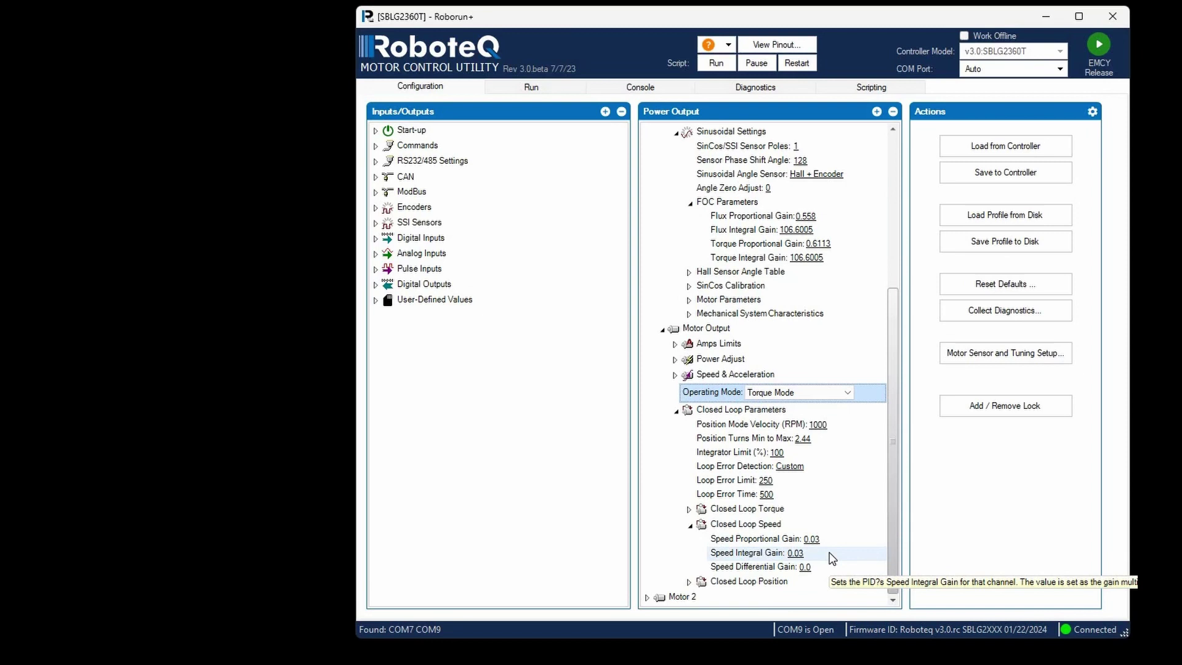
# Step: Expand Speed & Acceleration to show max speed 3000 RPM and 2000 RPM/s acceleration
pyautogui.click(676, 376)
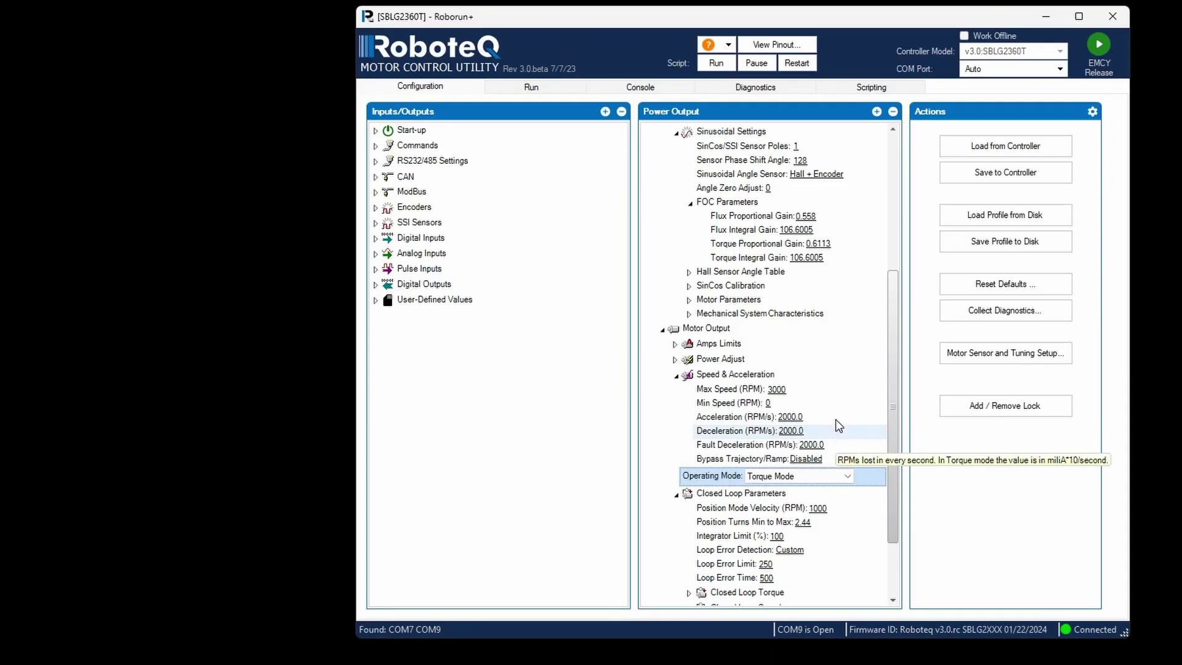
# Step: Switch to the Run view charting ramped command, torque amps, flux amps and encoder speed
pyautogui.click(552, 84)
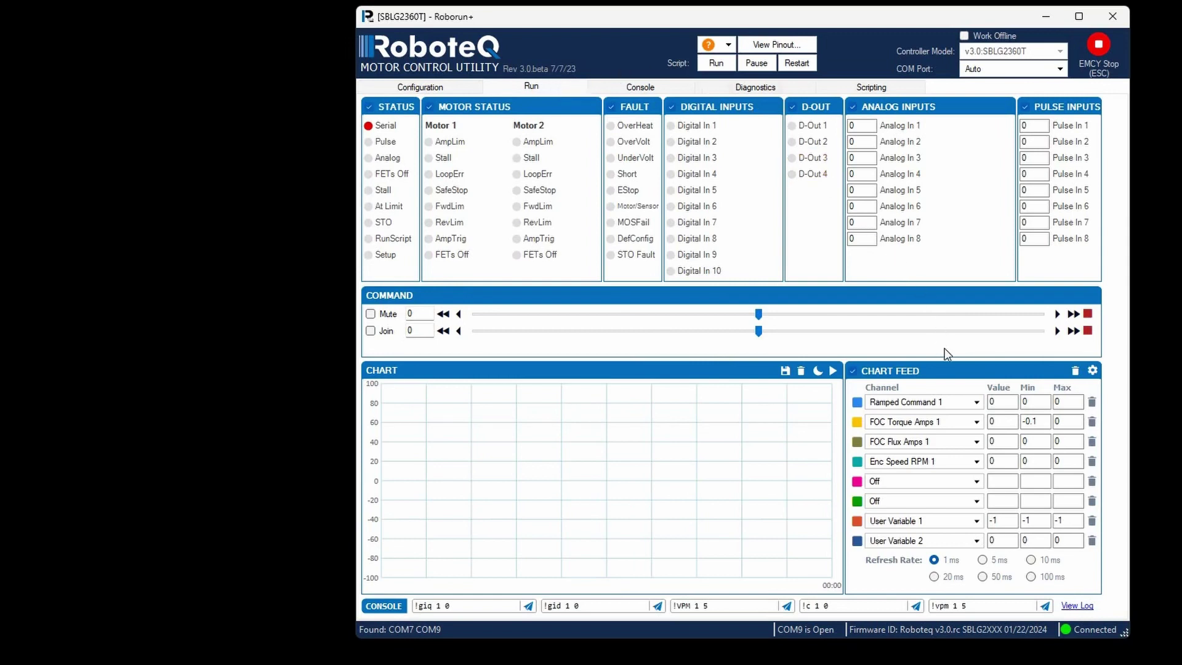
pyautogui.click(952, 401)
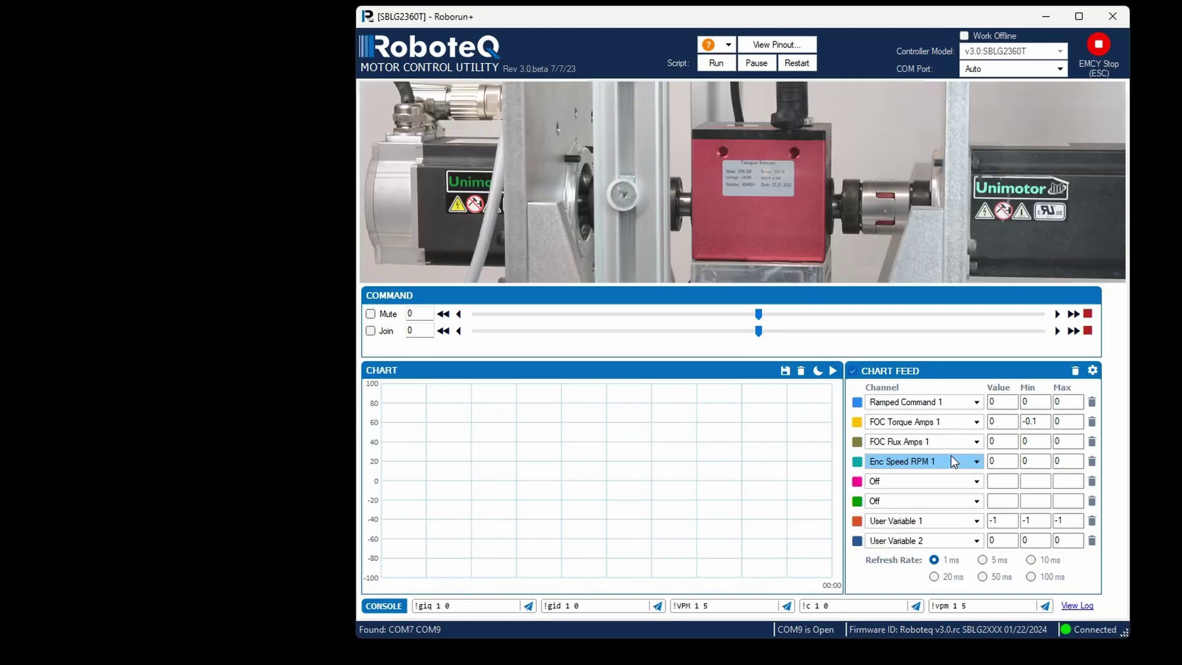
# Step: Start chart plotting and drive Motor 1 with the slider to about ±3000 RPM
pyautogui.click(832, 371)
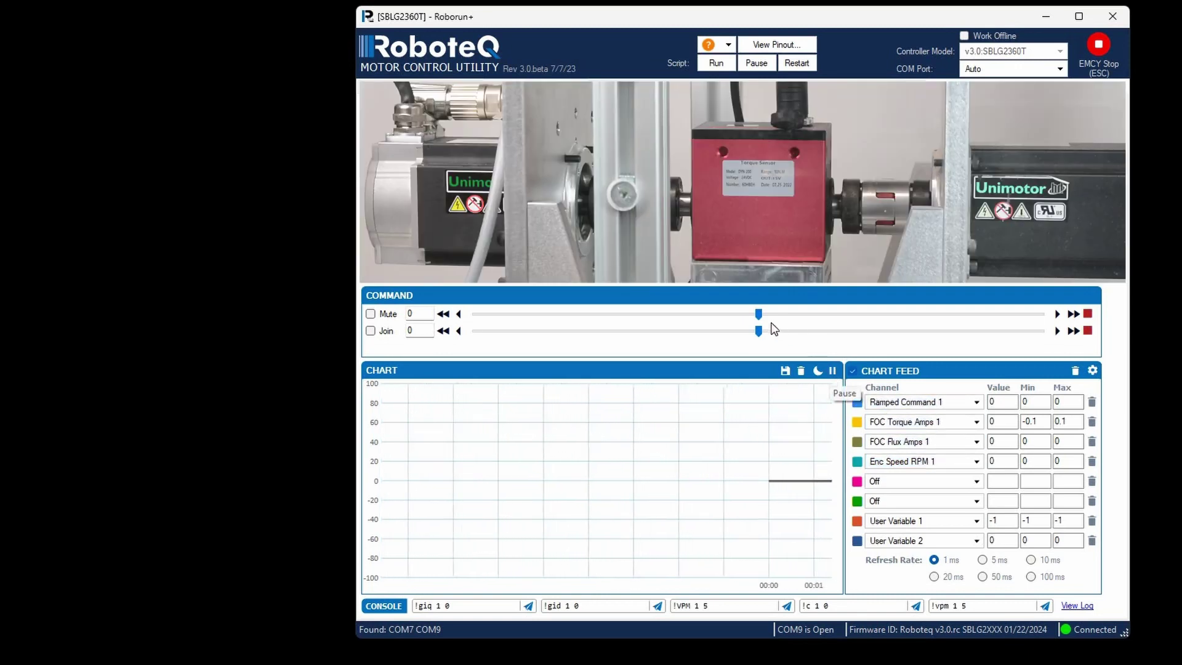
pyautogui.moveTo(758, 316)
pyautogui.mouseDown()
pyautogui.moveTo(869, 328)
pyautogui.moveTo(801, 313)
pyautogui.moveTo(641, 308)
pyautogui.moveTo(759, 335)
pyautogui.mouseUp()
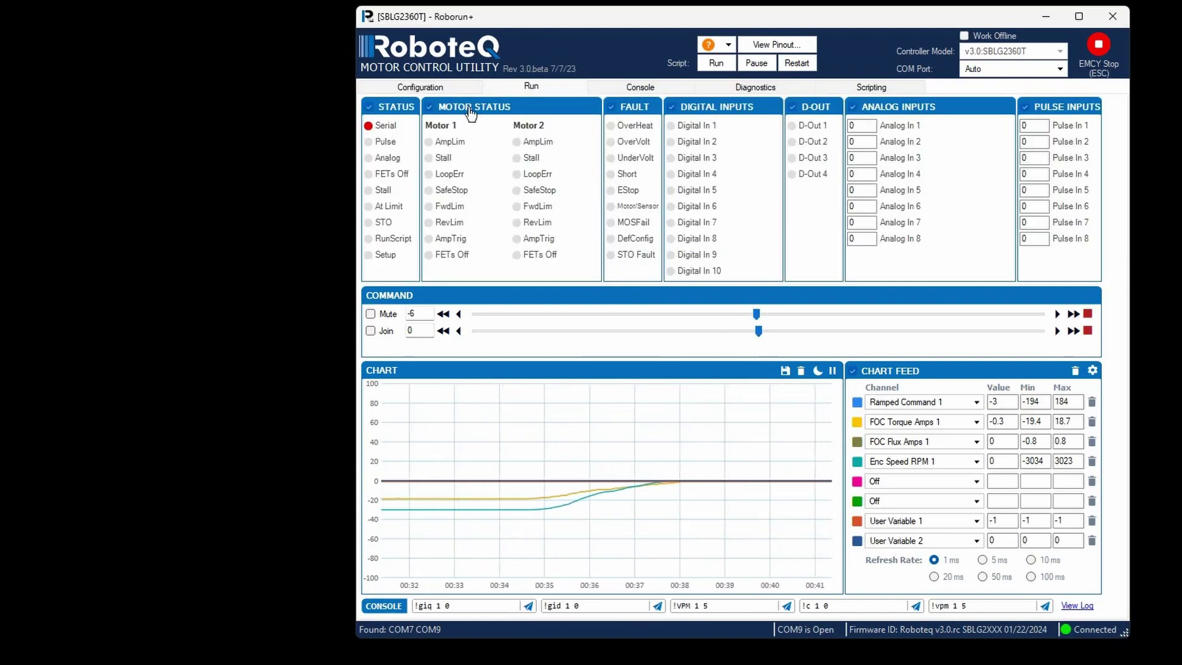
# Step: Set the USB/RS232 Safety Watchdog to 0 ms and save to the controller
pyautogui.click(445, 87)
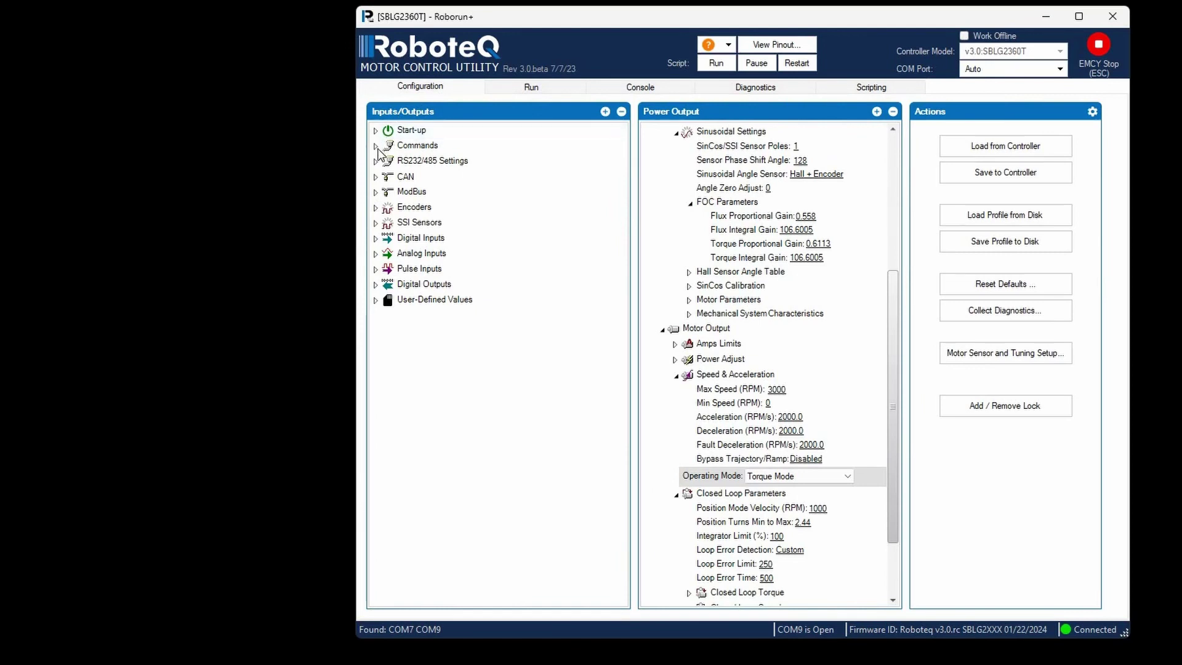
pyautogui.click(377, 161)
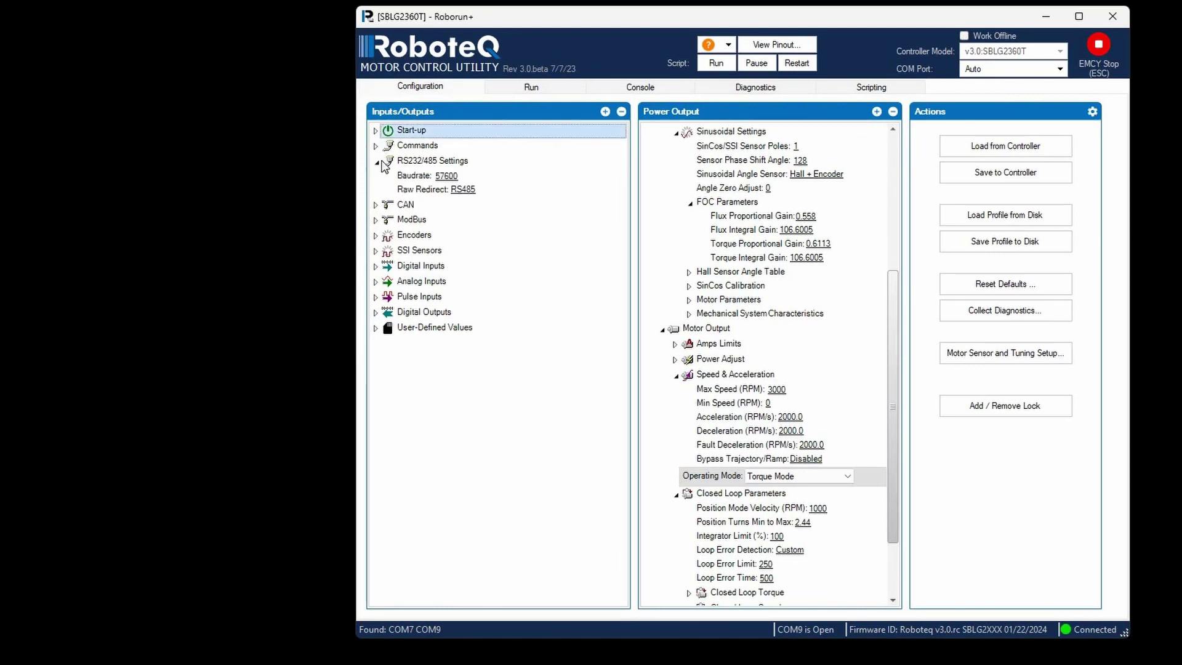
pyautogui.click(375, 148)
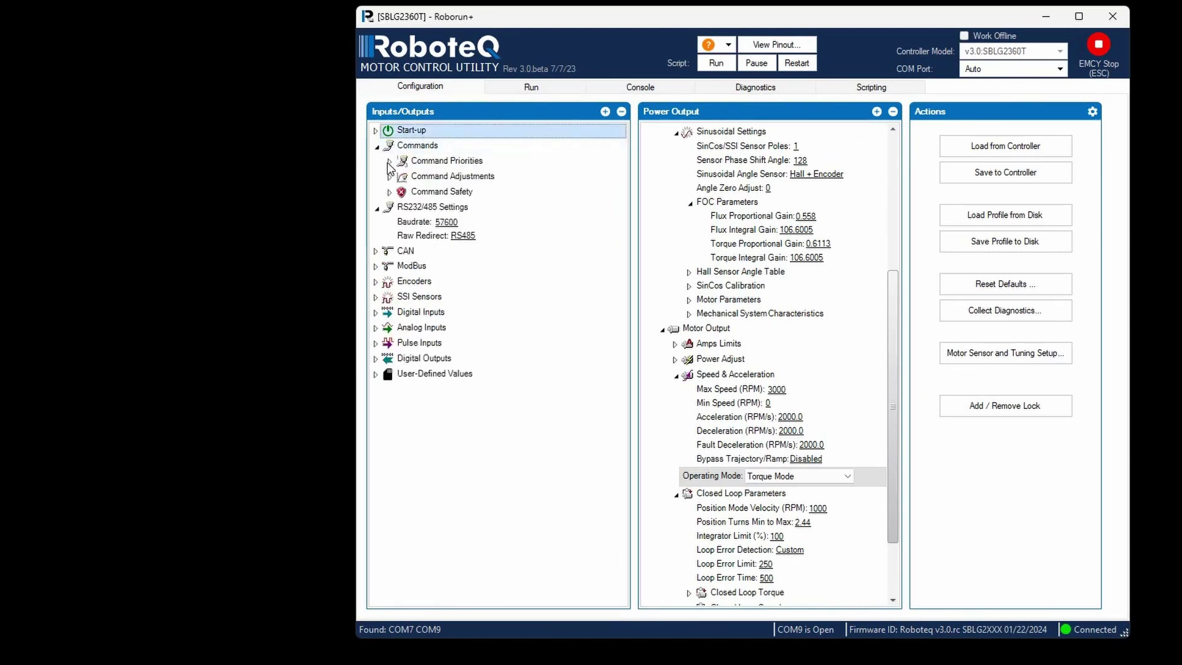
pyautogui.click(389, 164)
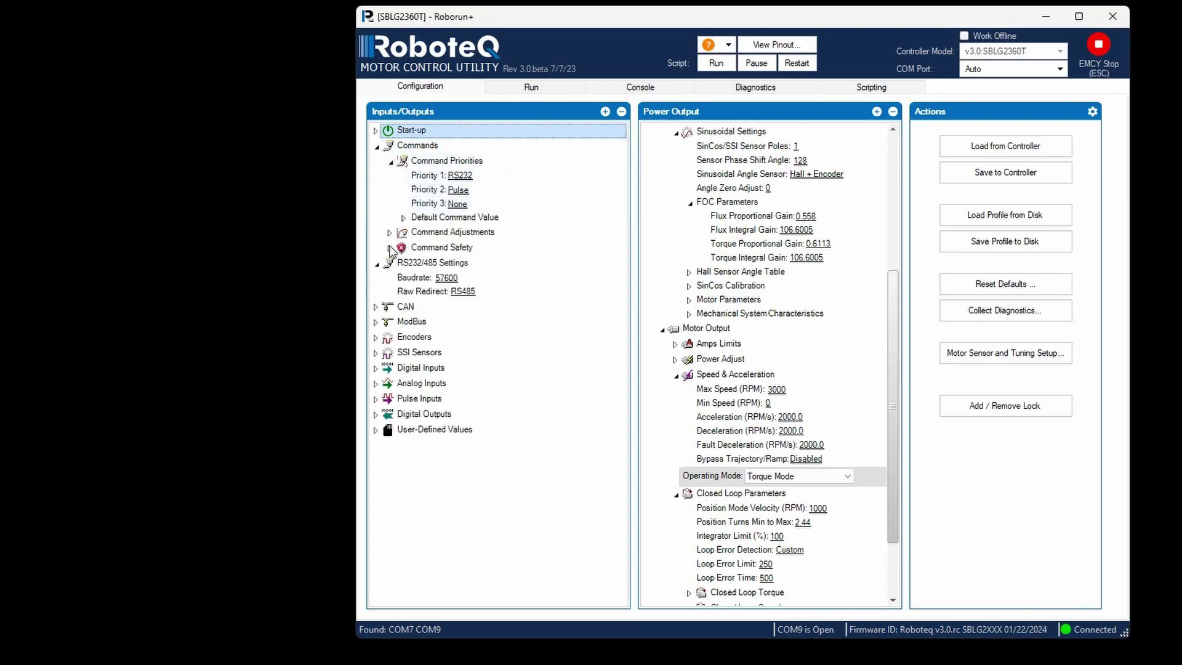
pyautogui.click(390, 248)
pyautogui.click(405, 264)
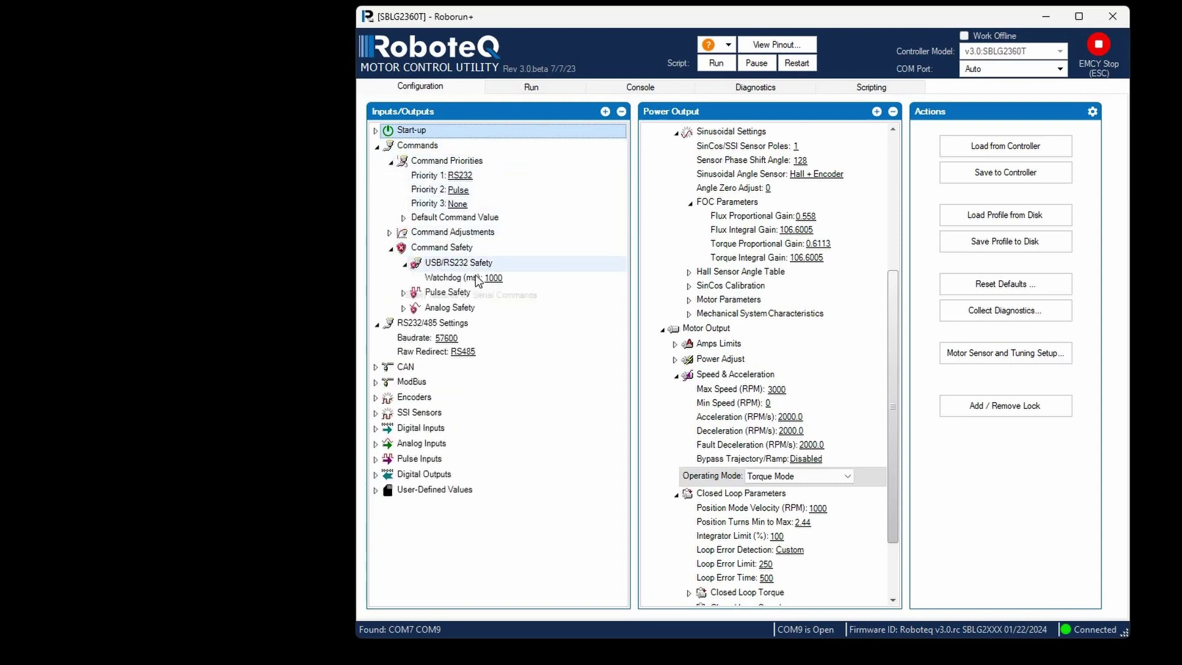
pyautogui.click(466, 277)
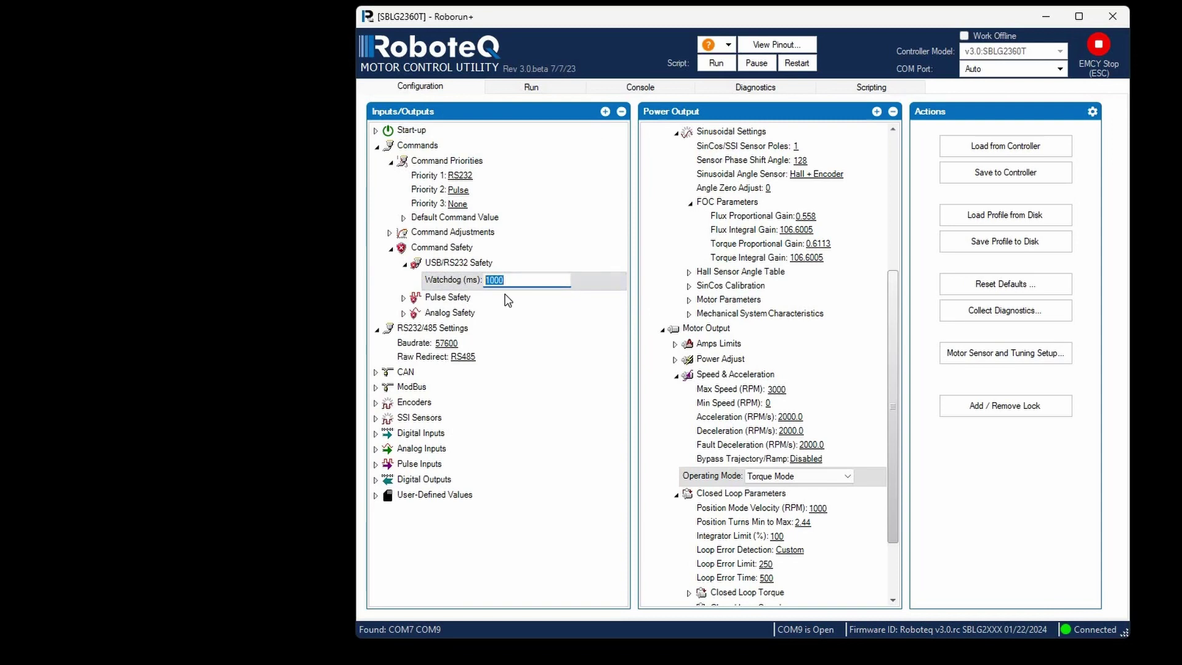
pyautogui.write('0')
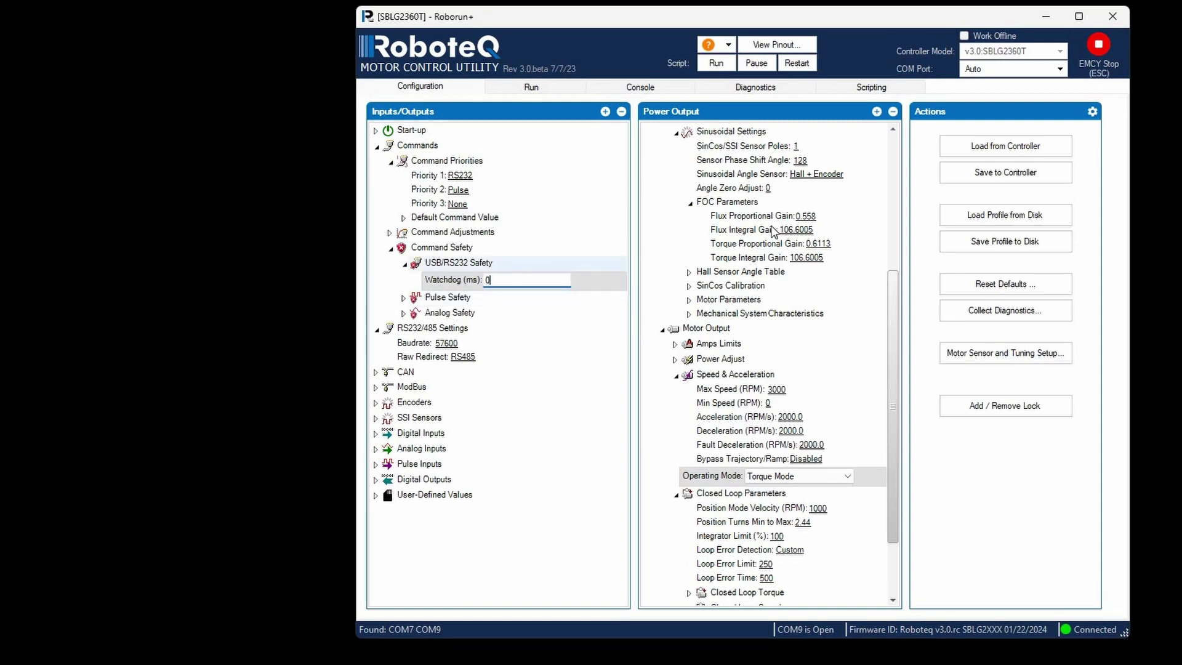
pyautogui.click(1007, 172)
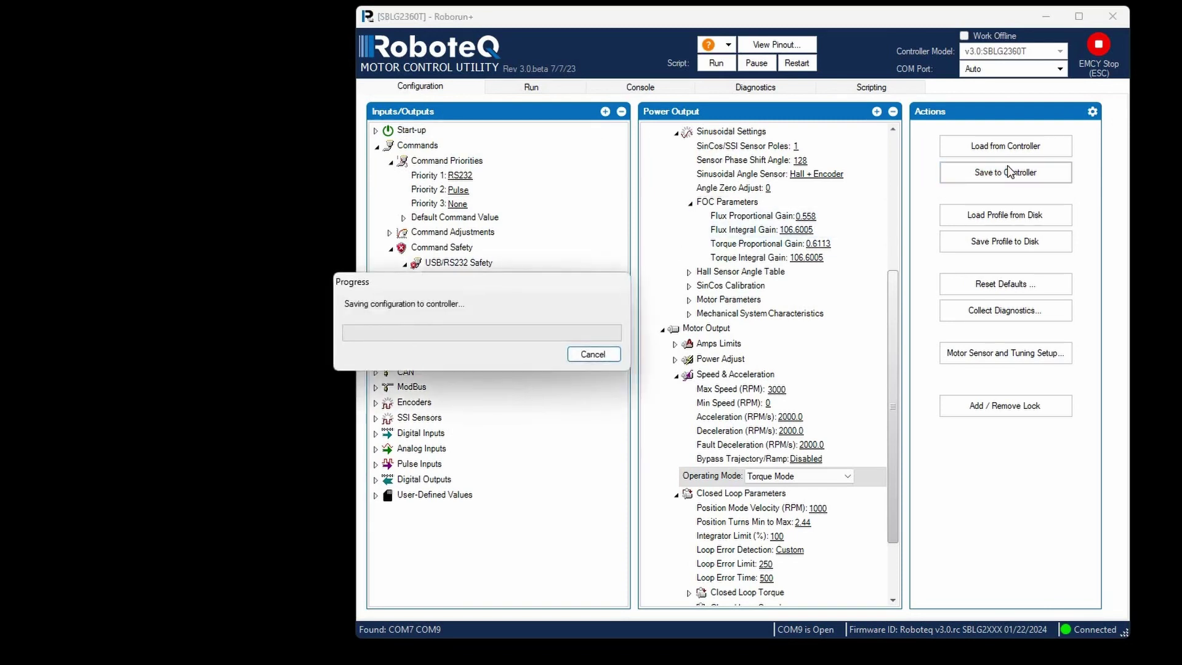
# Step: In the Run view, enable Mute and send !giq 1 40 to Motor 1
pyautogui.click(528, 90)
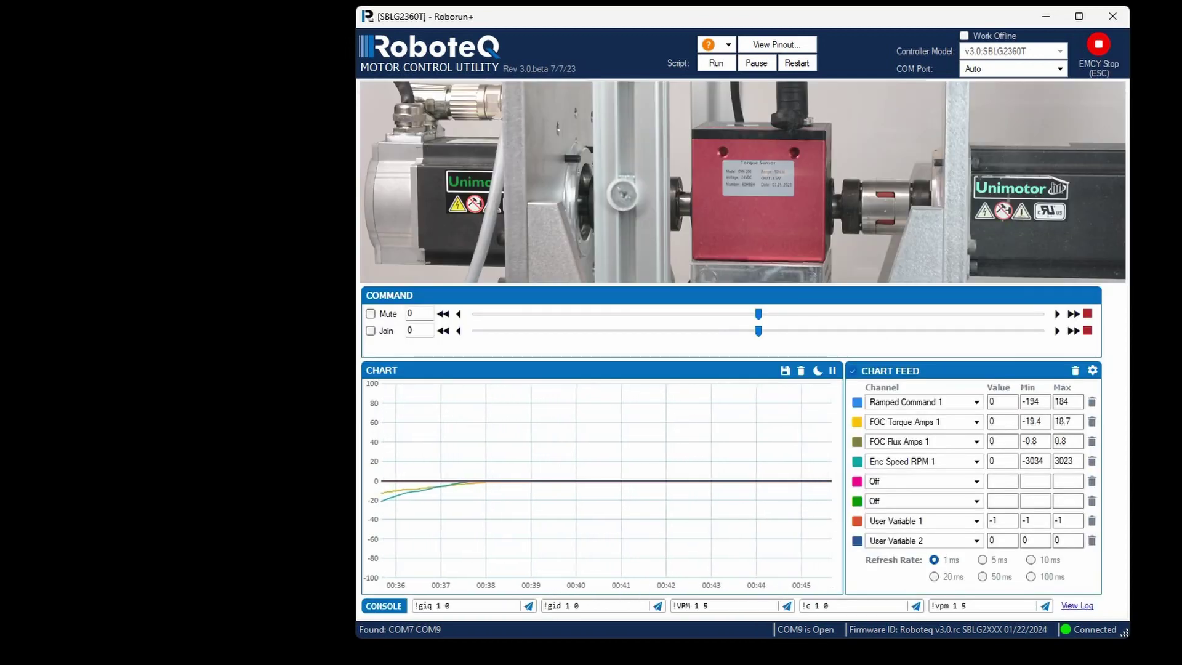
pyautogui.click(371, 315)
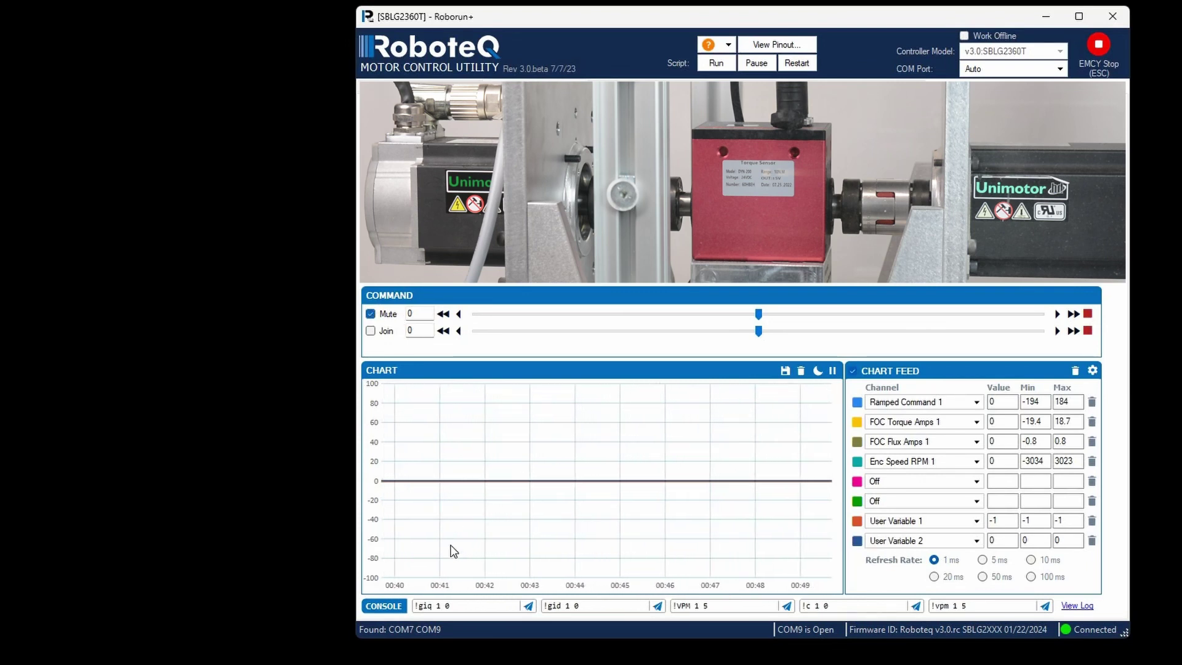
pyautogui.click(483, 607)
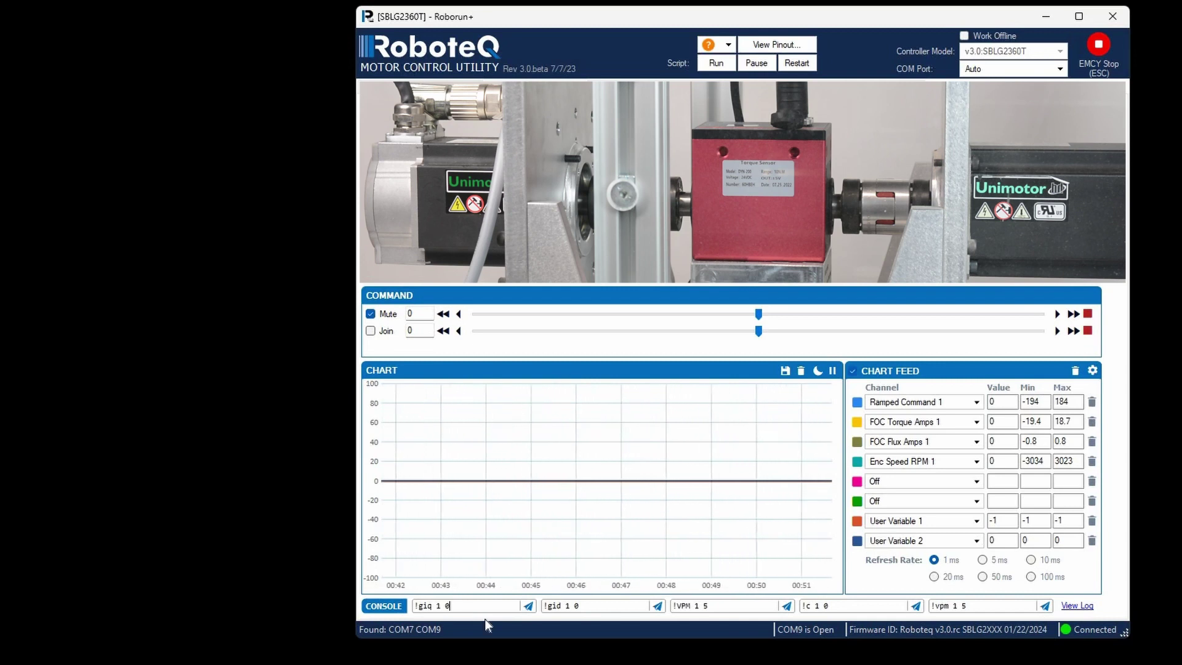
pyautogui.press('BackSpace')
pyautogui.write('40')
pyautogui.press('Return')
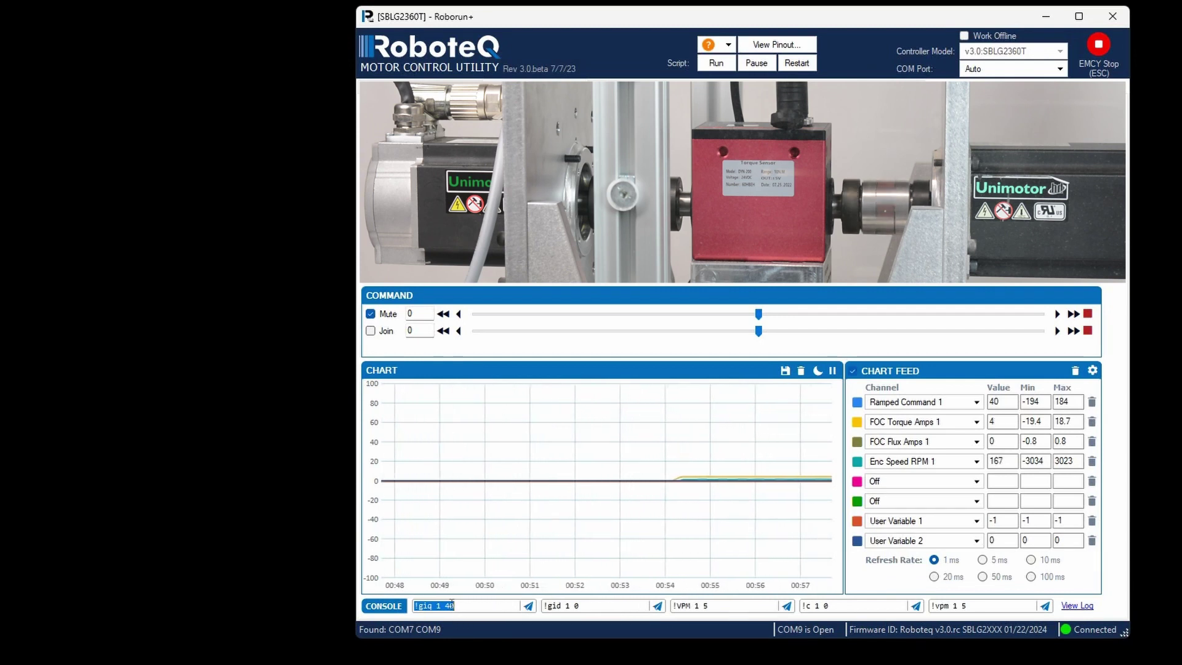
# Step: Send !giq 1 80 and then !giq 1 110, raising Motor 1's speed
pyautogui.write('!giq 1 0')
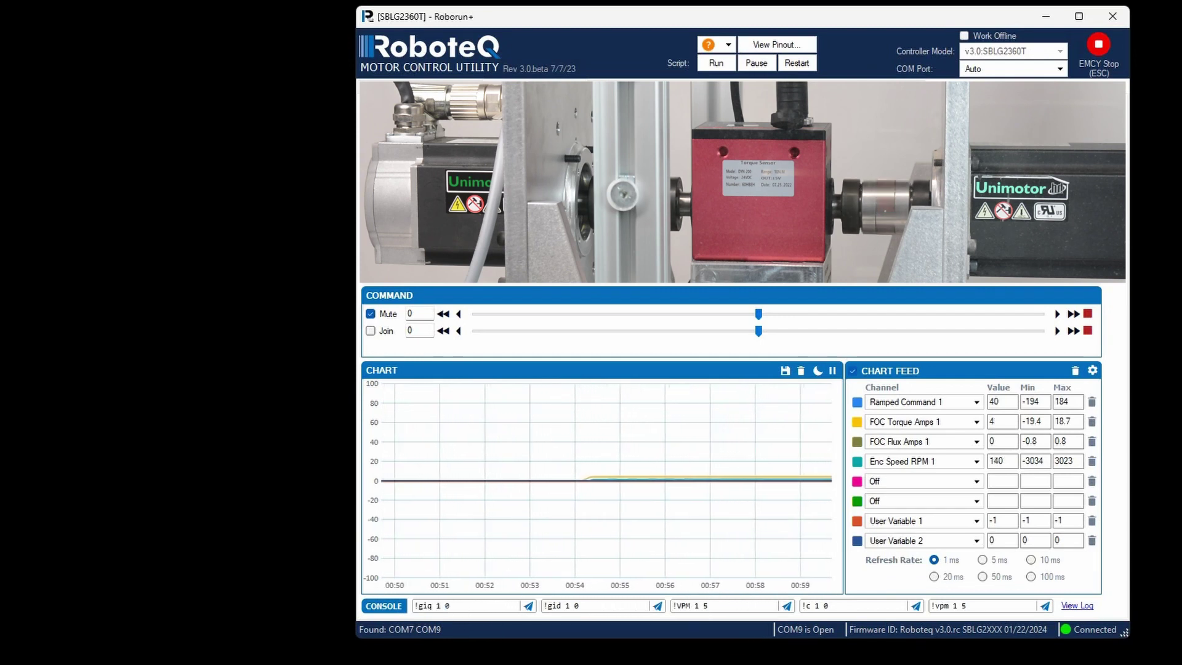
pyautogui.press('BackSpace')
pyautogui.write('80')
pyautogui.press('Return')
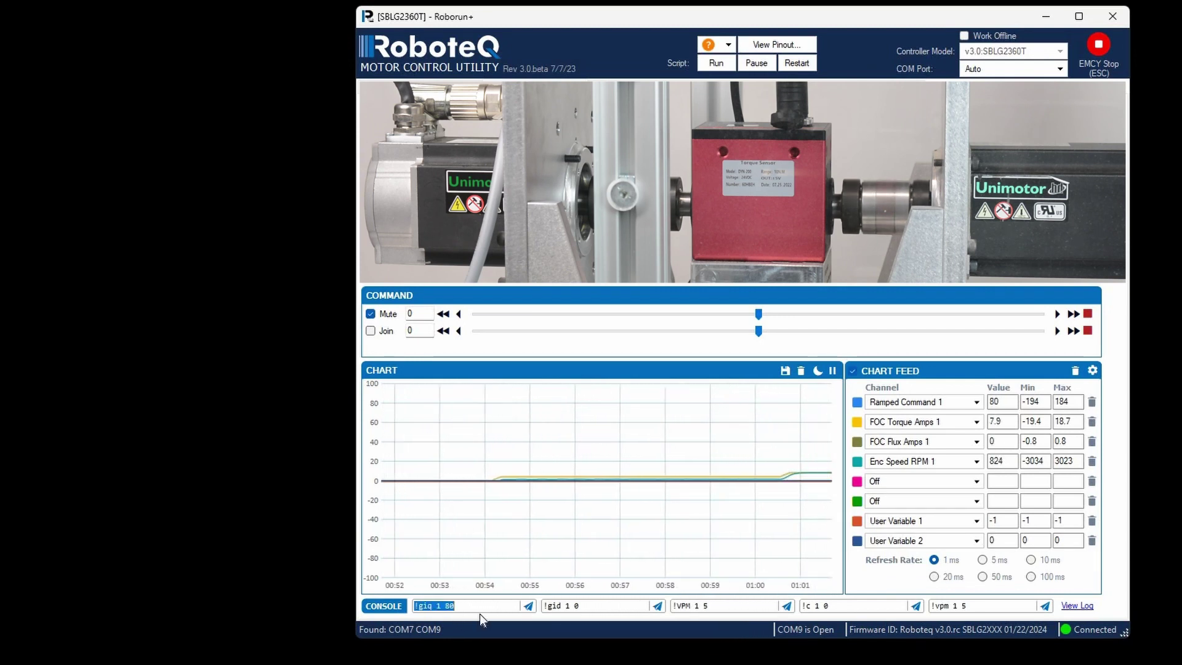
pyautogui.write('!giq 1 0')
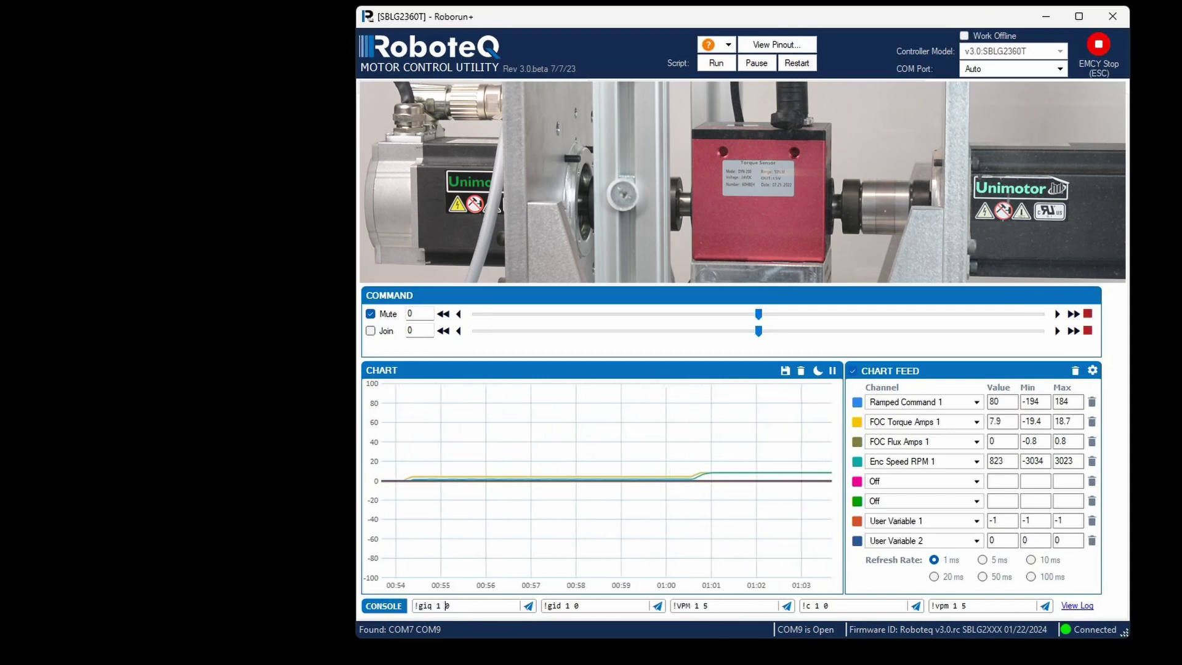
pyautogui.press('BackSpace')
pyautogui.write('110')
pyautogui.press('Return')
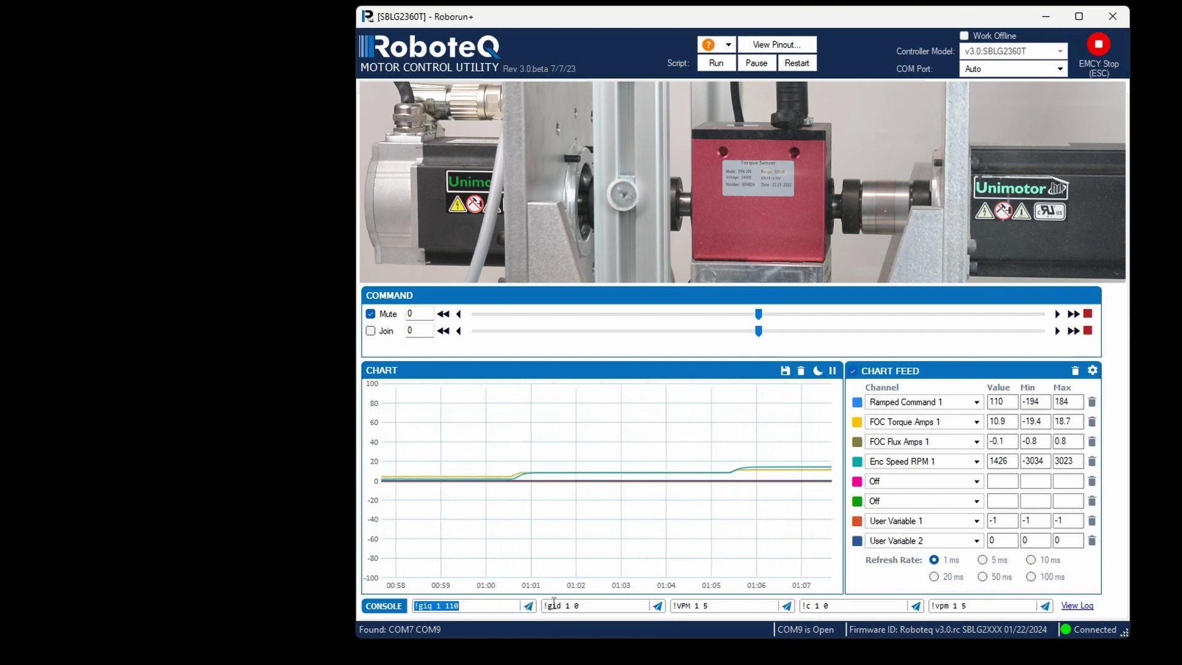
# Step: Send flux commands !gid 1 -30 and then !gid 1 -60 to Motor 1
pyautogui.click(576, 606)
pyautogui.write('-')
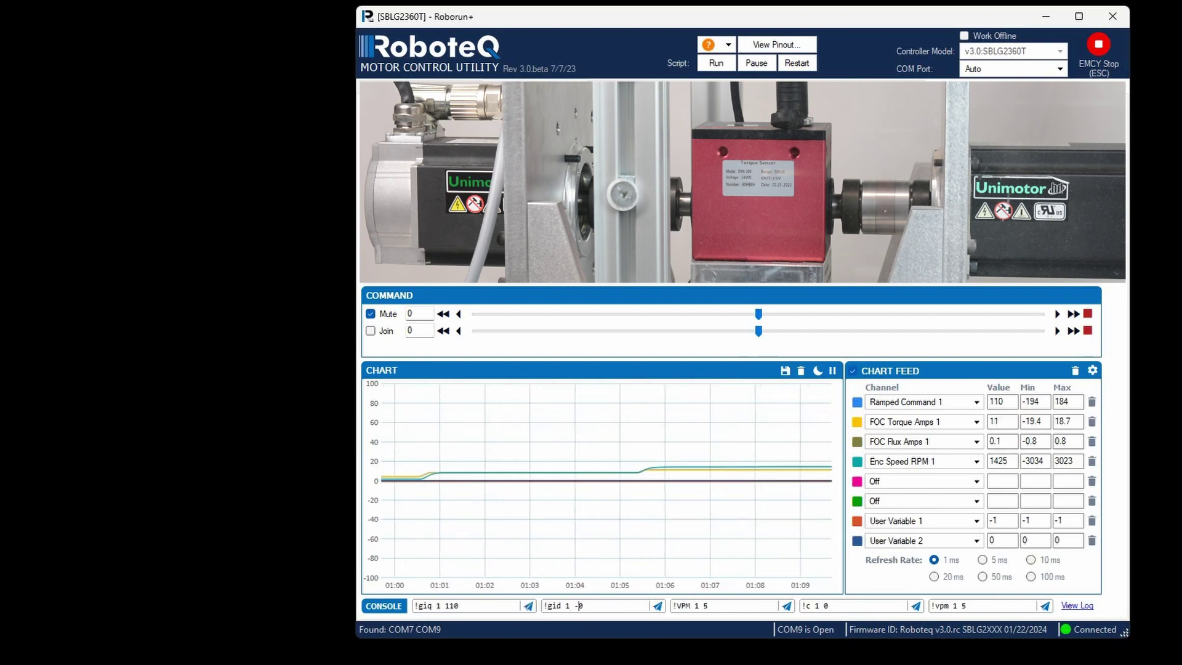
pyautogui.write('3')
pyautogui.press('Return')
pyautogui.click(610, 608)
pyautogui.press('BackSpace')
pyautogui.write('6')
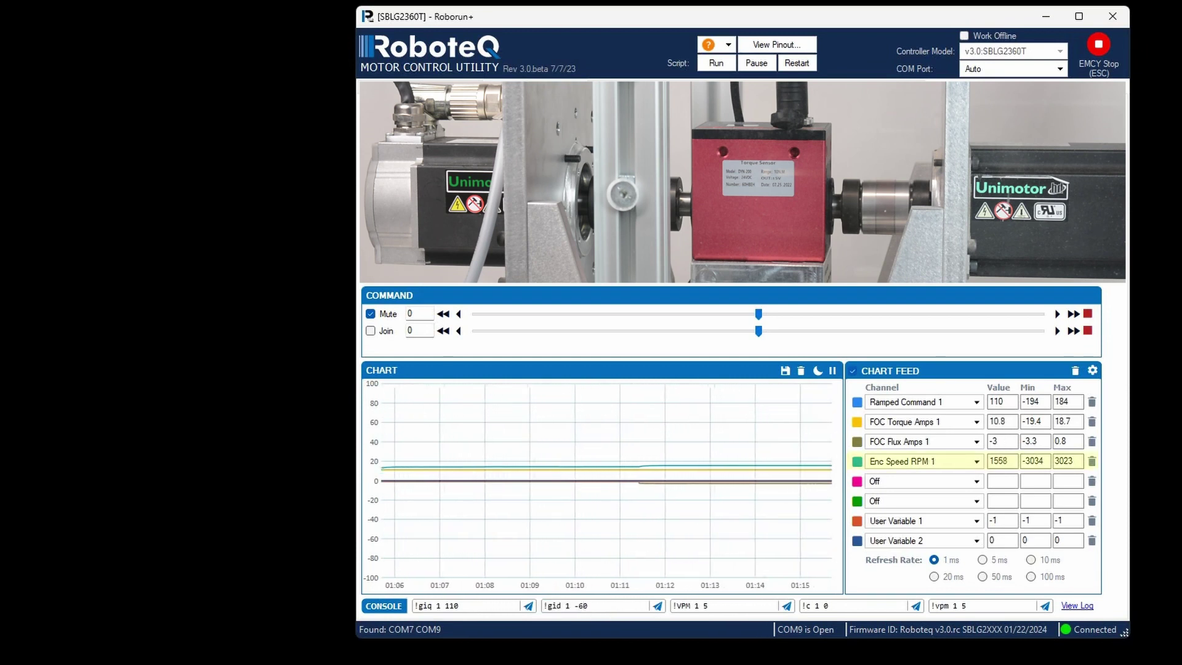
pyautogui.press('Return')
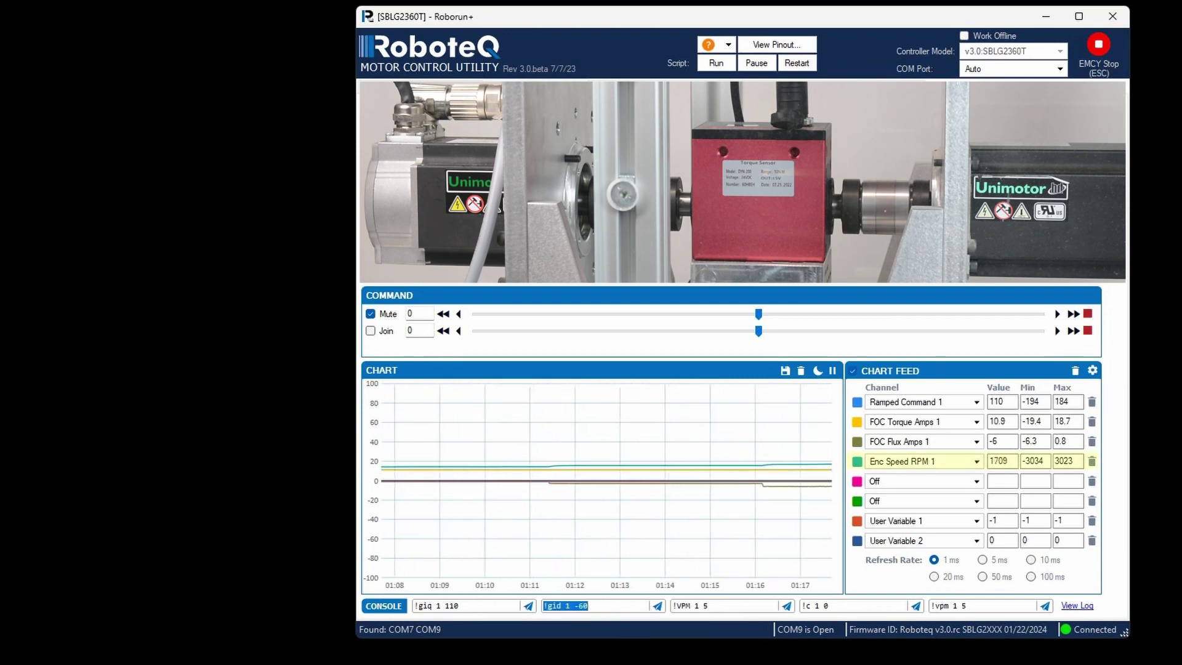
# Step: Return flux to 0 and send !giq 1 0 to stop Motor 1
pyautogui.click(608, 608)
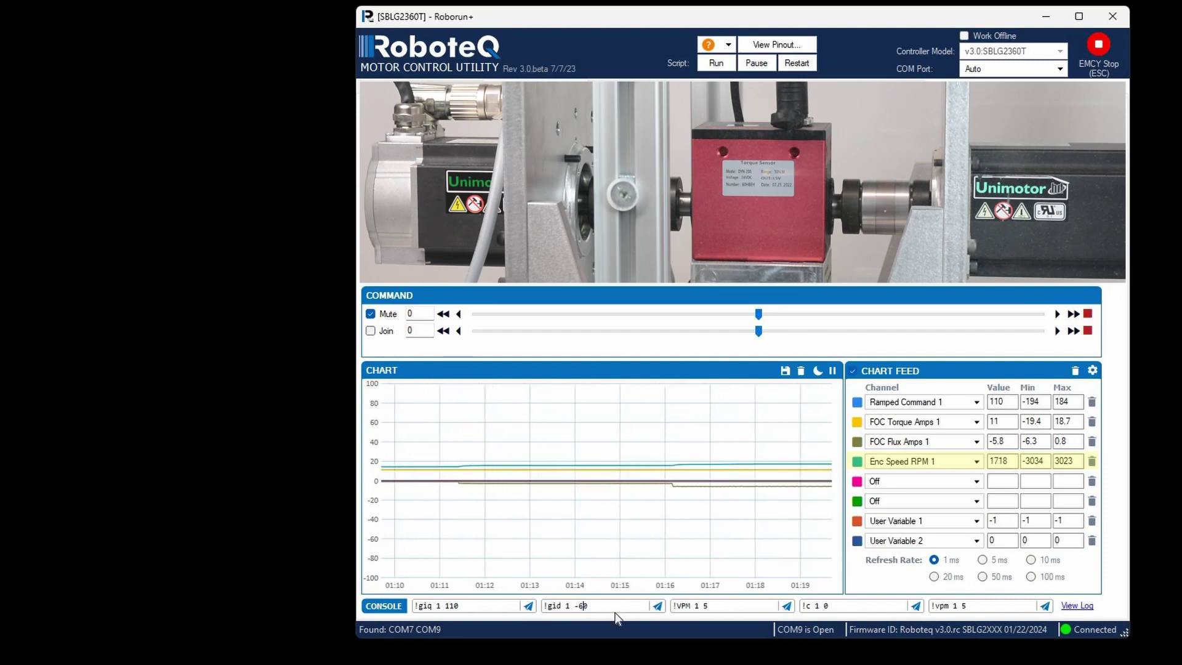
pyautogui.press('BackSpace')
pyautogui.press('BackSpace')
pyautogui.press('Return')
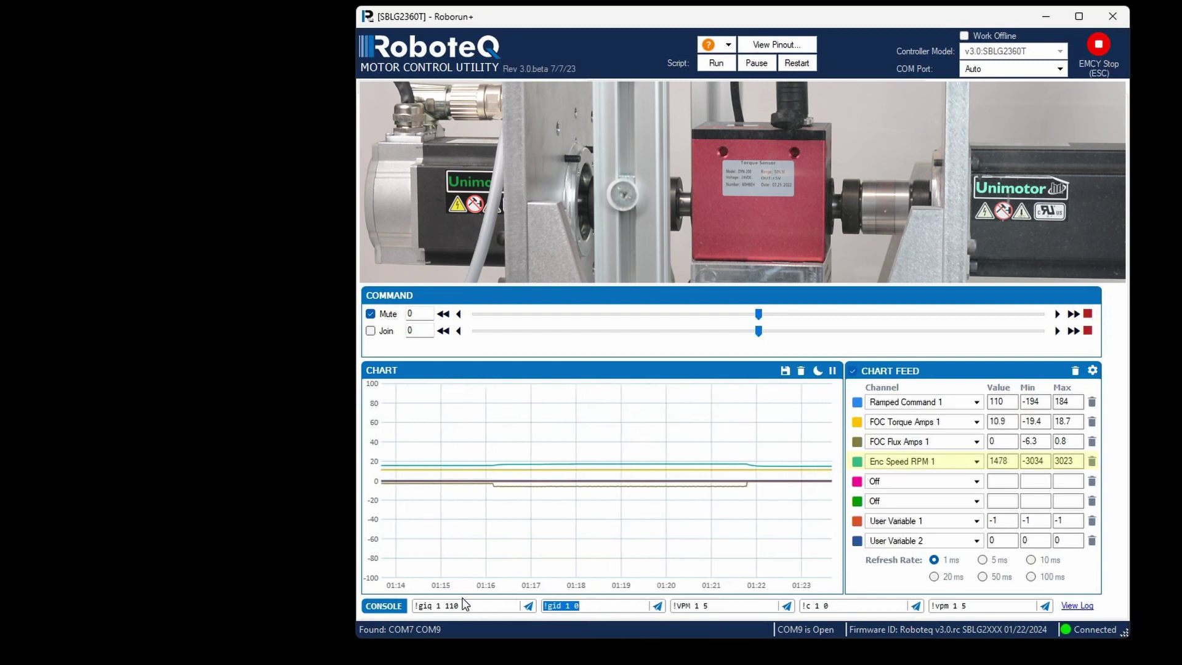
pyautogui.doubleClick(454, 605)
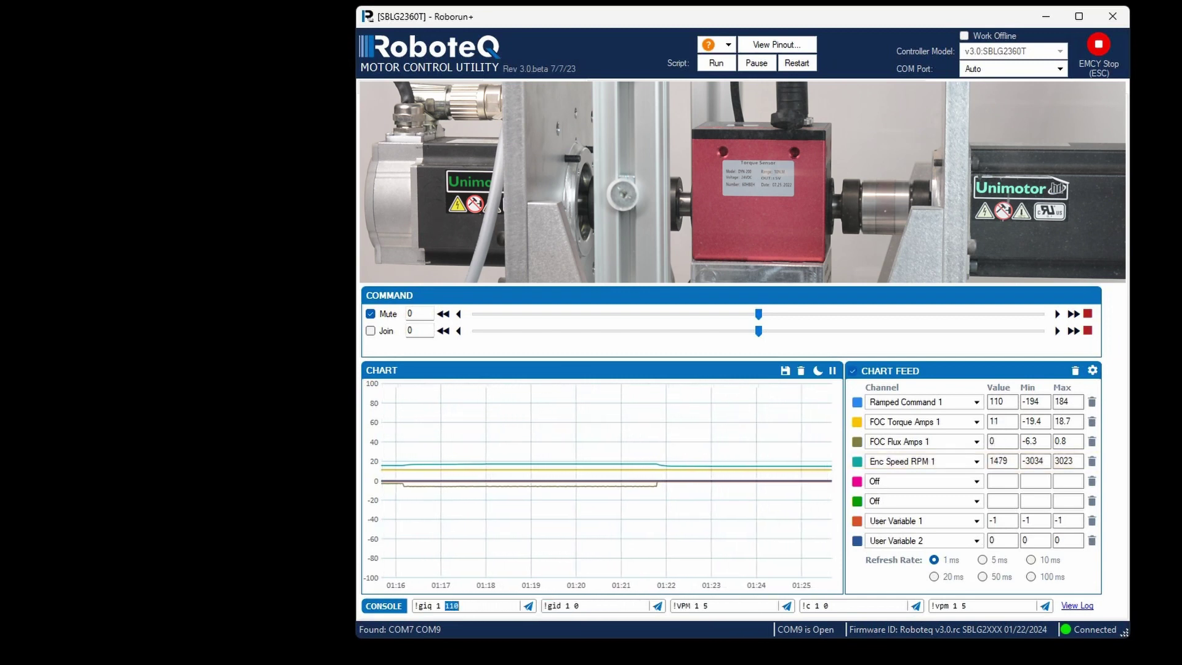
pyautogui.write('0')
pyautogui.press('Return')
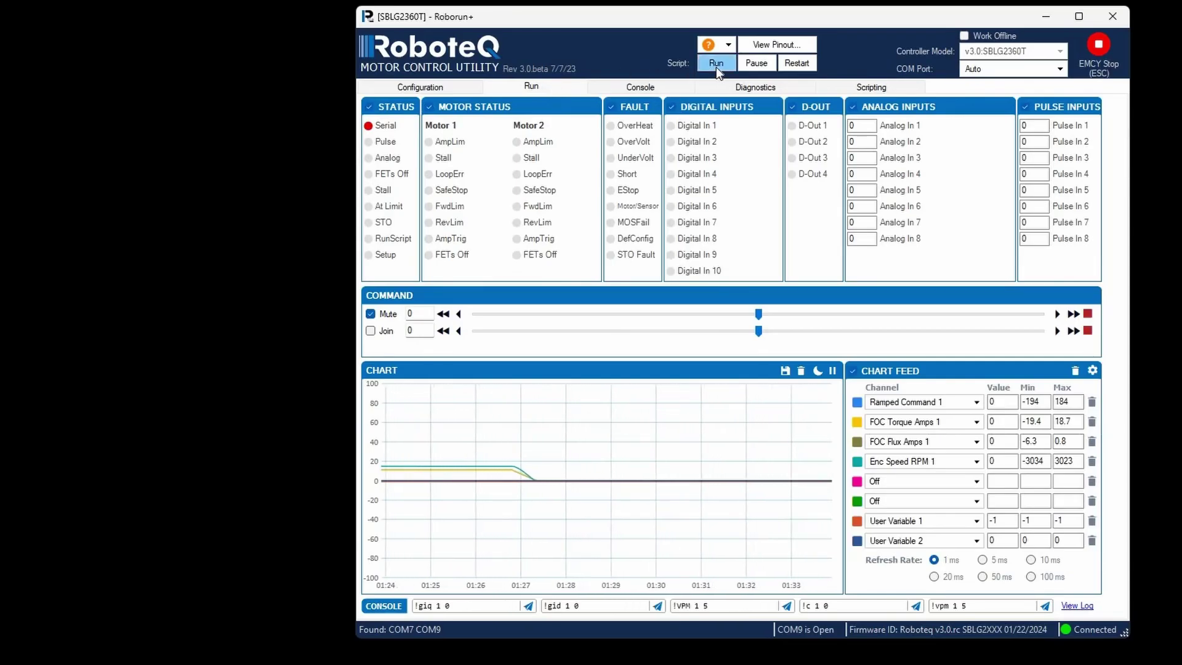
# Step: Run the torque-meter script, unmute the slider, and ramp Motor 1's torque command up and back to center
pyautogui.click(716, 69)
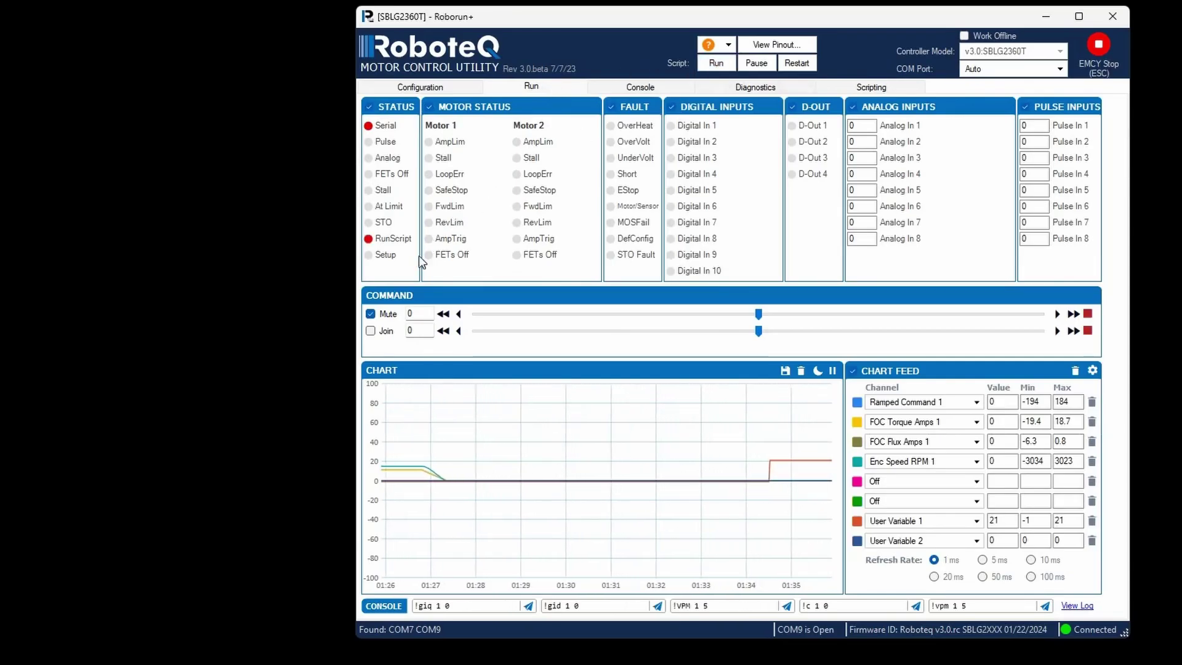
pyautogui.click(371, 313)
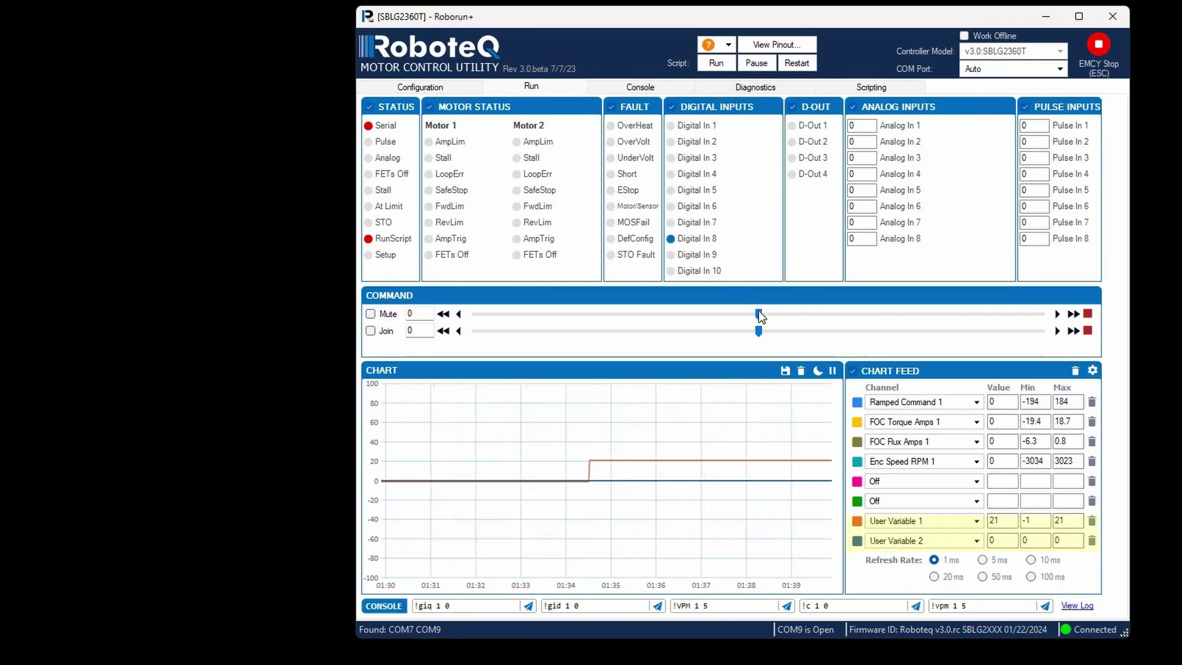
pyautogui.moveTo(761, 314); pyautogui.dragTo(798, 333)
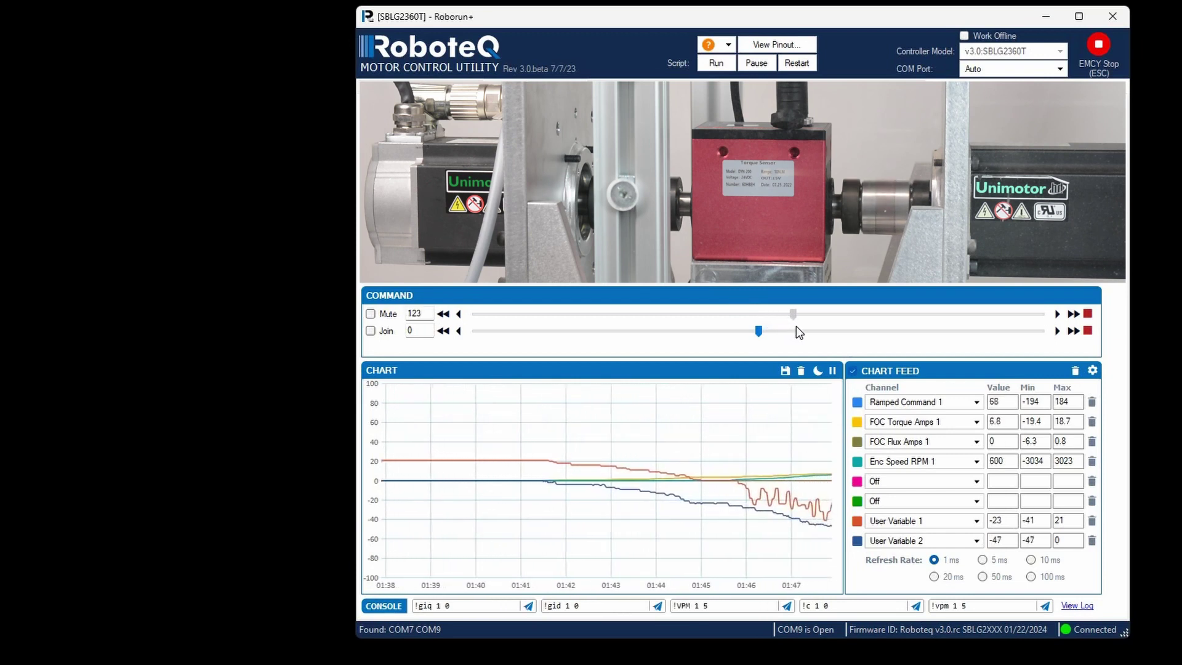
pyautogui.moveTo(801, 332); pyautogui.dragTo(759, 329)
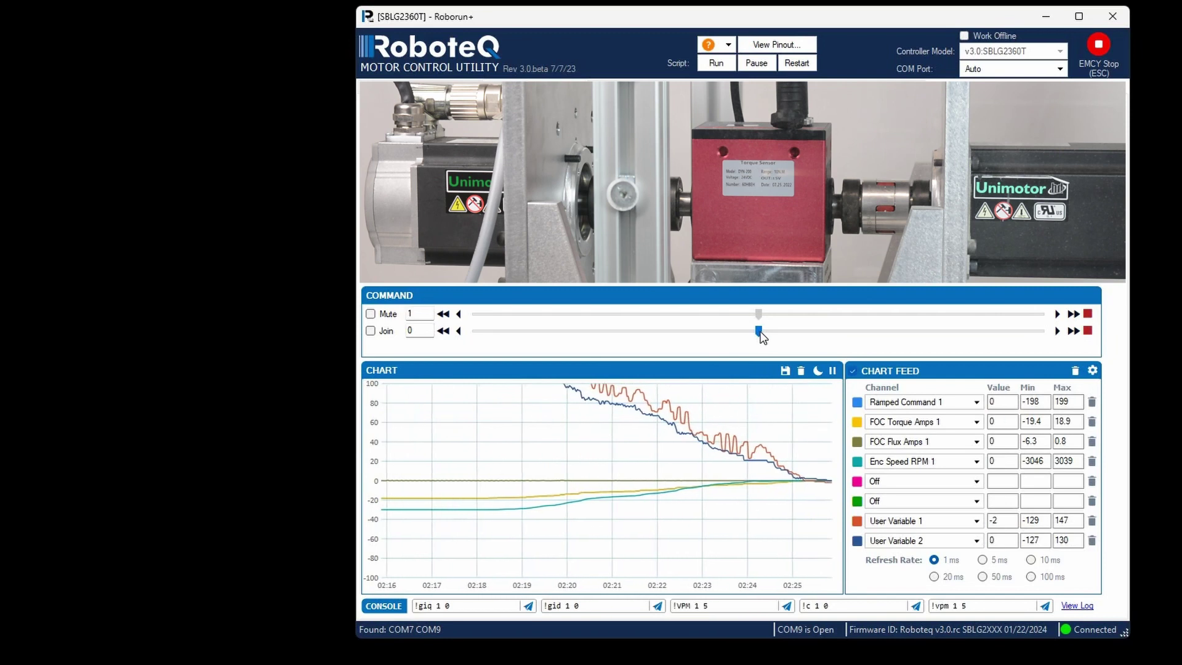